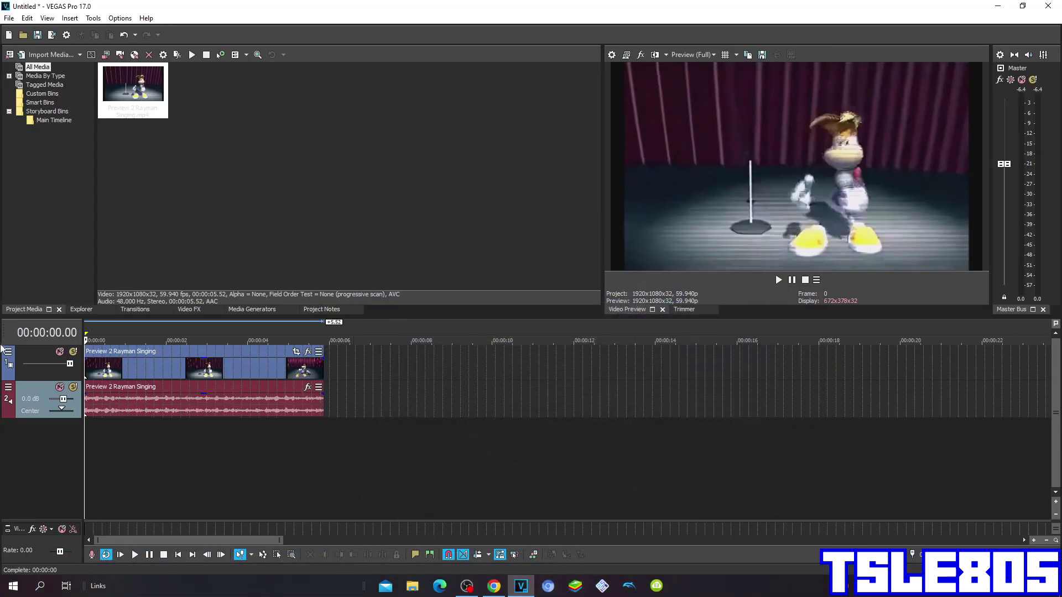
# Step: Lower the Rayman audio event's gain to -4.8 dB and show the Video FX plug-in list
pyautogui.moveTo(204, 399); pyautogui.dragTo(204, 409)
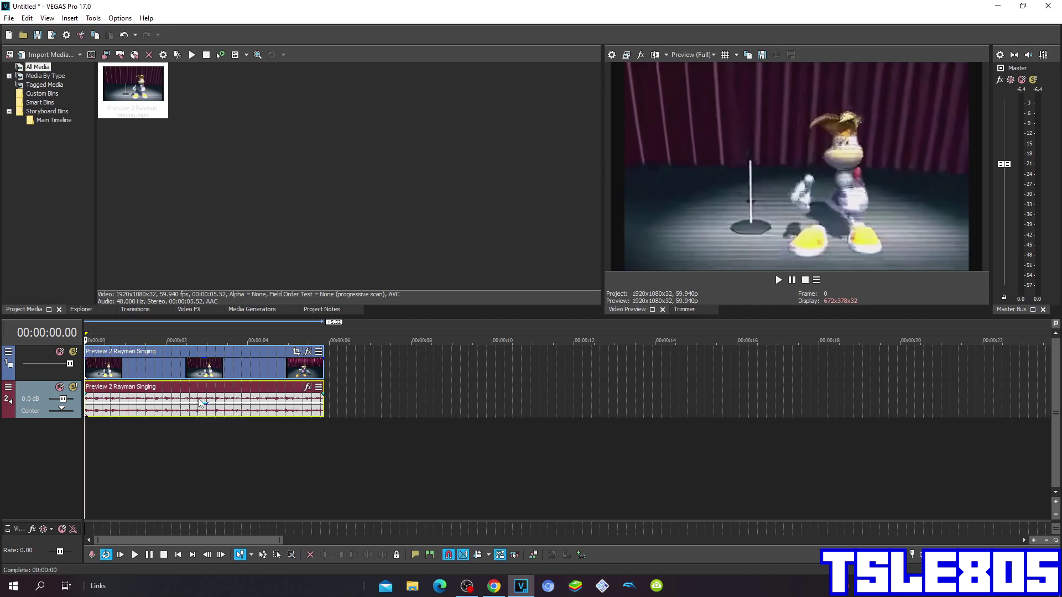
pyautogui.click(139, 175)
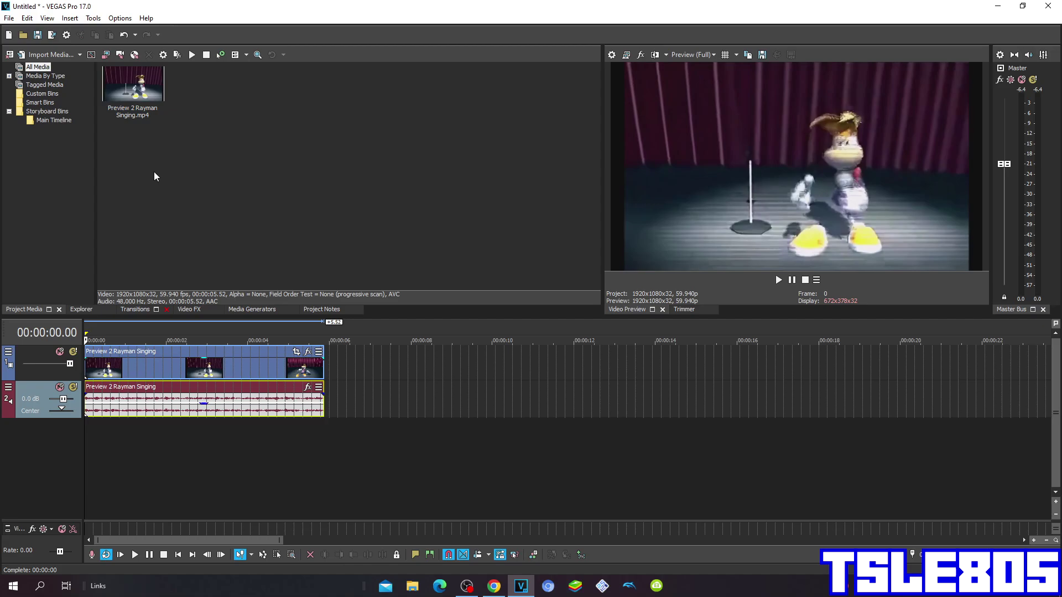
pyautogui.moveTo(199, 154); pyautogui.dragTo(115, 72)
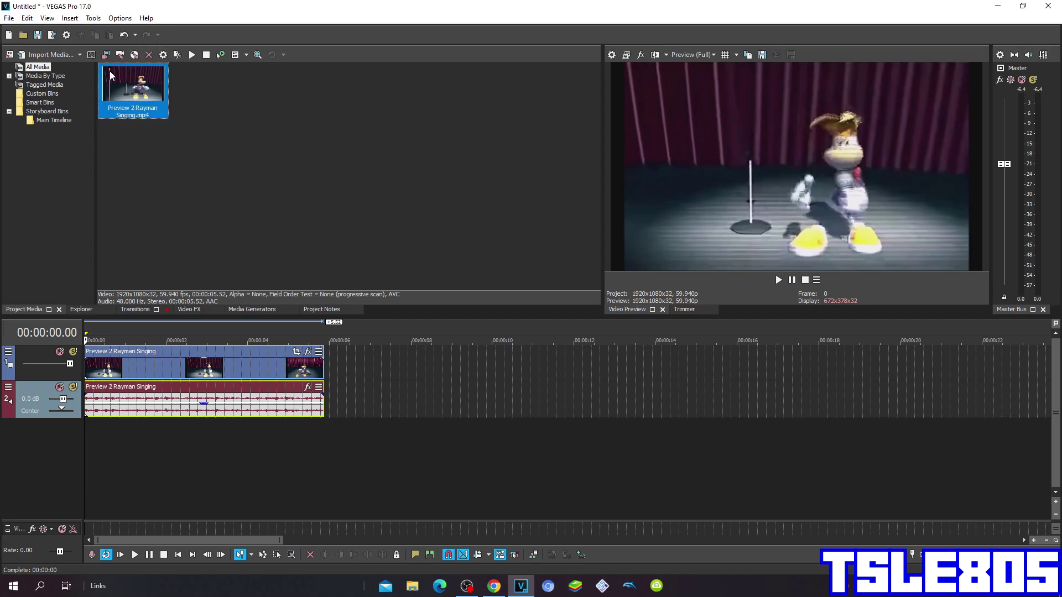
pyautogui.click(159, 163)
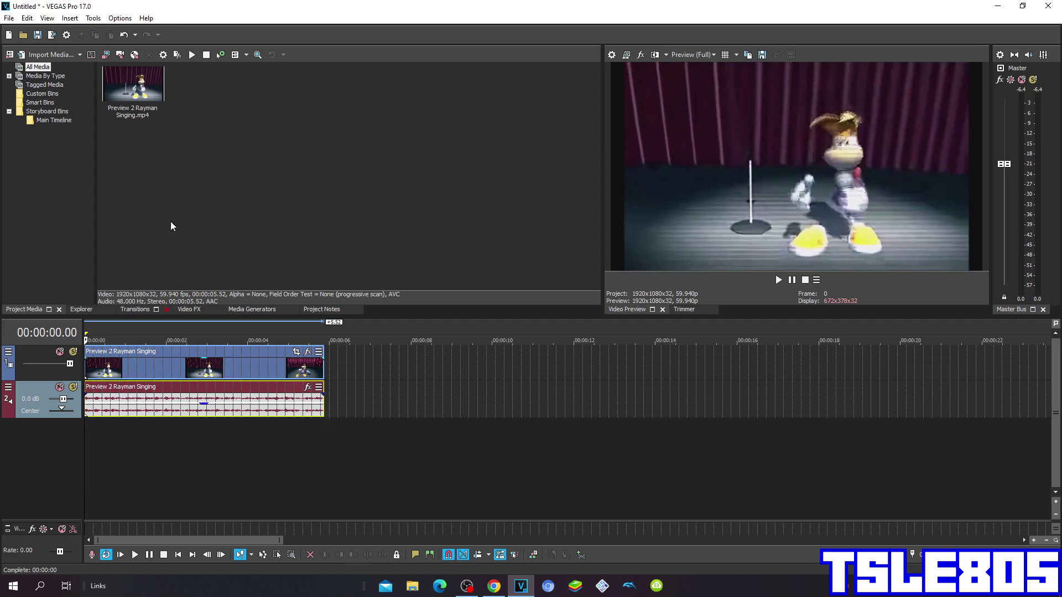
pyautogui.click(189, 309)
# Step: Apply HSL Adjust's Invert Color preset to the clip with Add to hue 0.900, naming the preset 'hue 0.900'
pyautogui.scroll(-10, 72, 201)
pyautogui.scroll(-15, 71, 200)
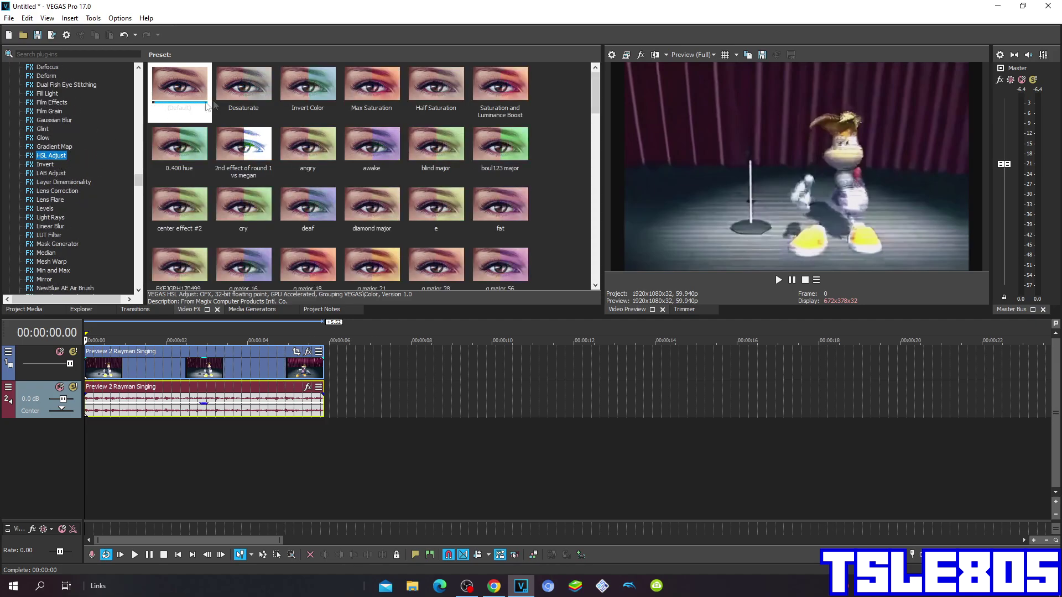
pyautogui.moveTo(308, 88); pyautogui.dragTo(188, 357)
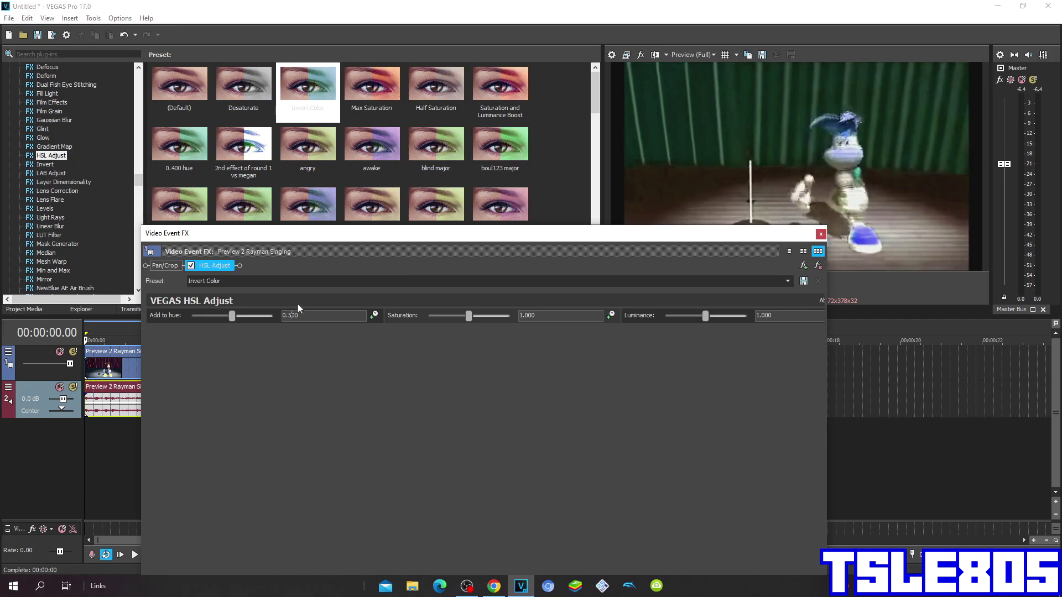
pyautogui.click(267, 323)
pyautogui.click(253, 279)
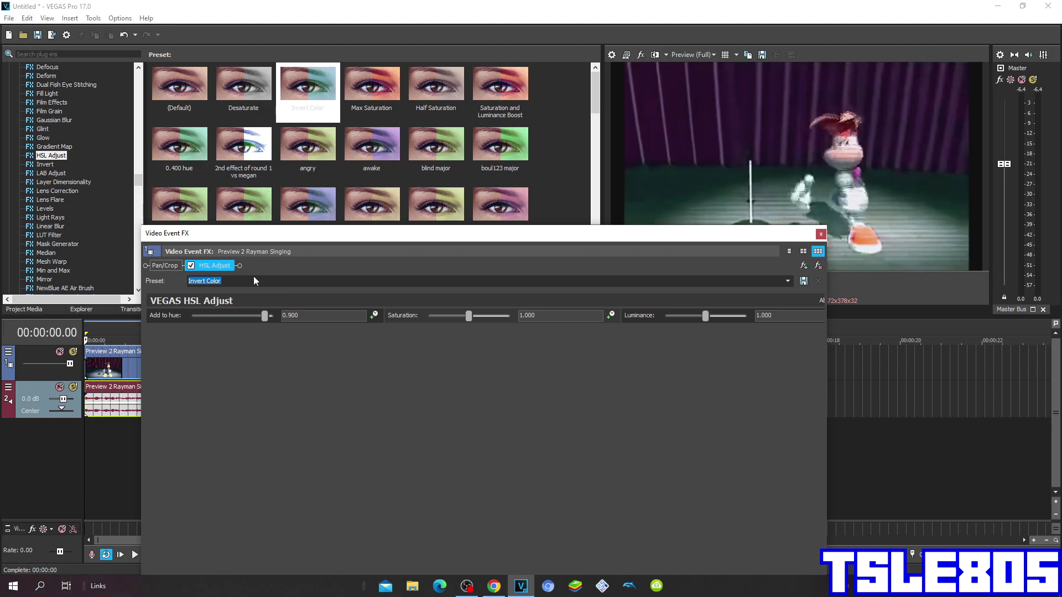
pyautogui.write('hue 0.900')
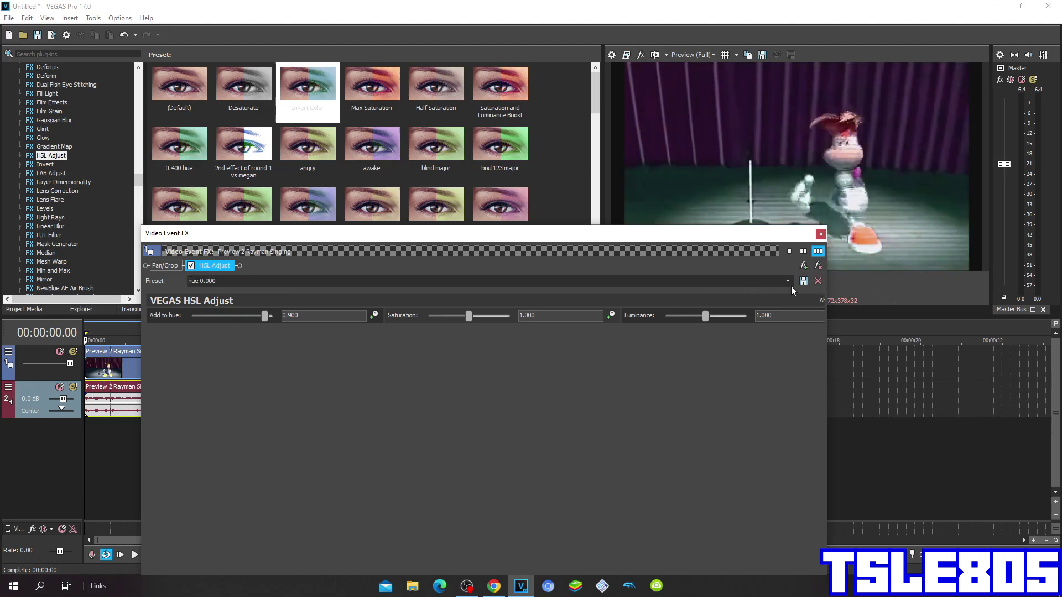
pyautogui.click(821, 234)
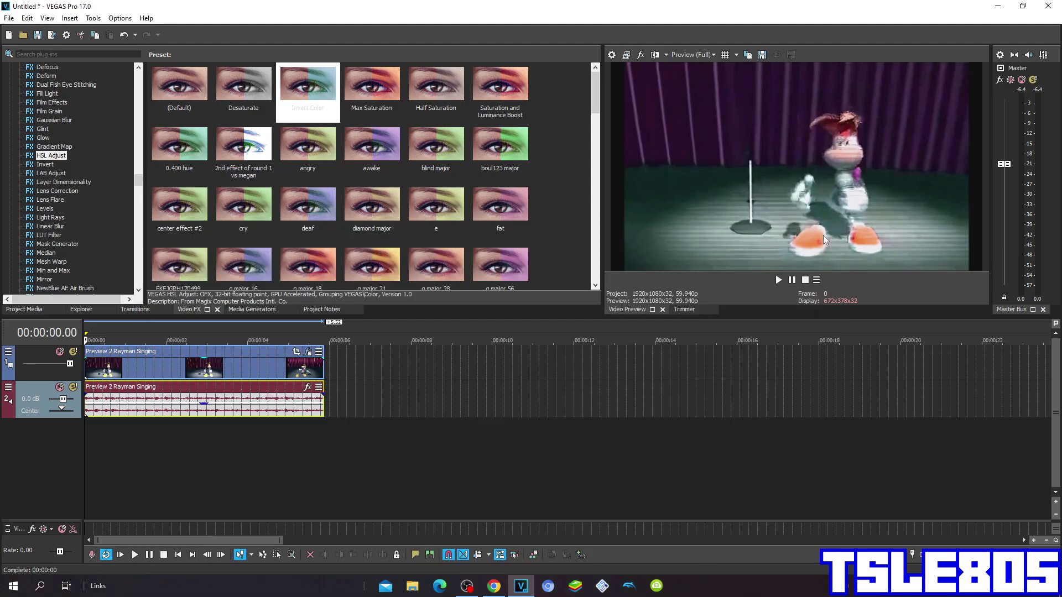
# Step: Apply Color Corrector (Secondary)'s Desaturate All but Reds preset to the Rayman video event
pyautogui.scroll(5, 75, 113)
pyautogui.click(92, 137)
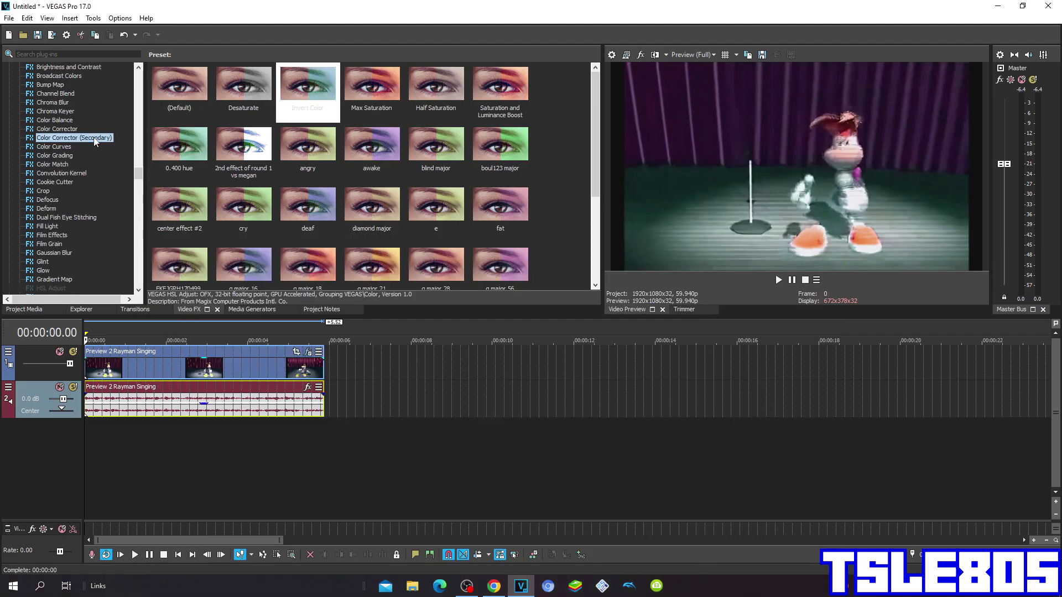
pyautogui.scroll(-3, 278, 145)
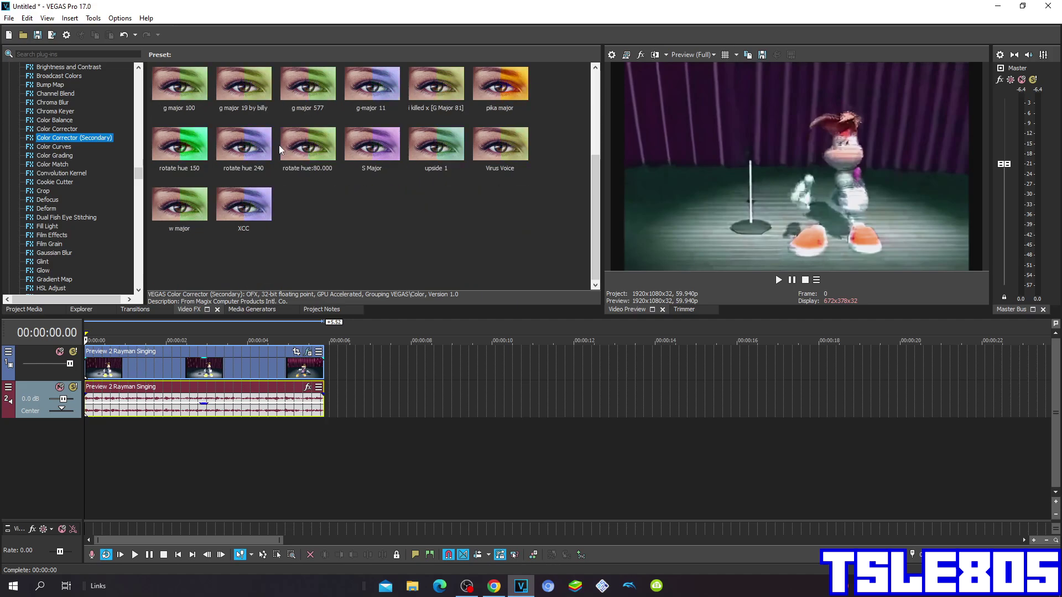
pyautogui.scroll(3, 279, 145)
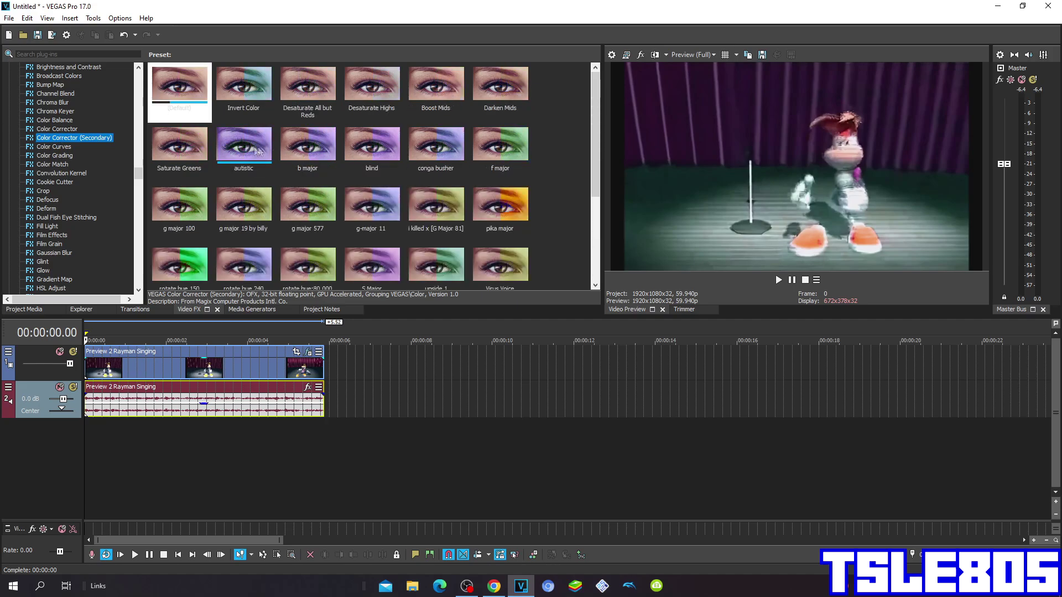
pyautogui.moveTo(293, 110); pyautogui.dragTo(227, 360)
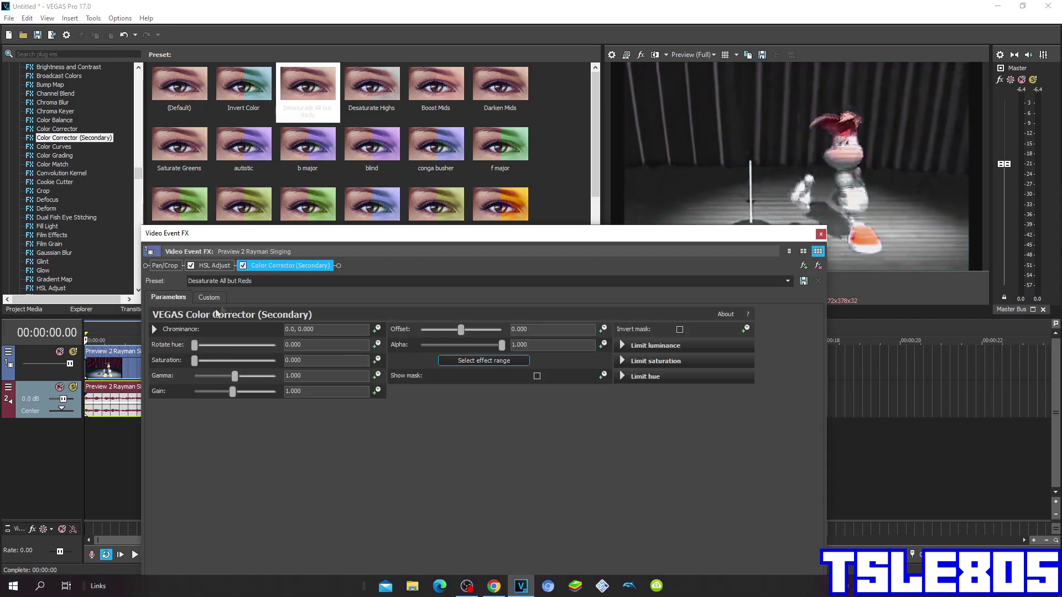
pyautogui.click(821, 234)
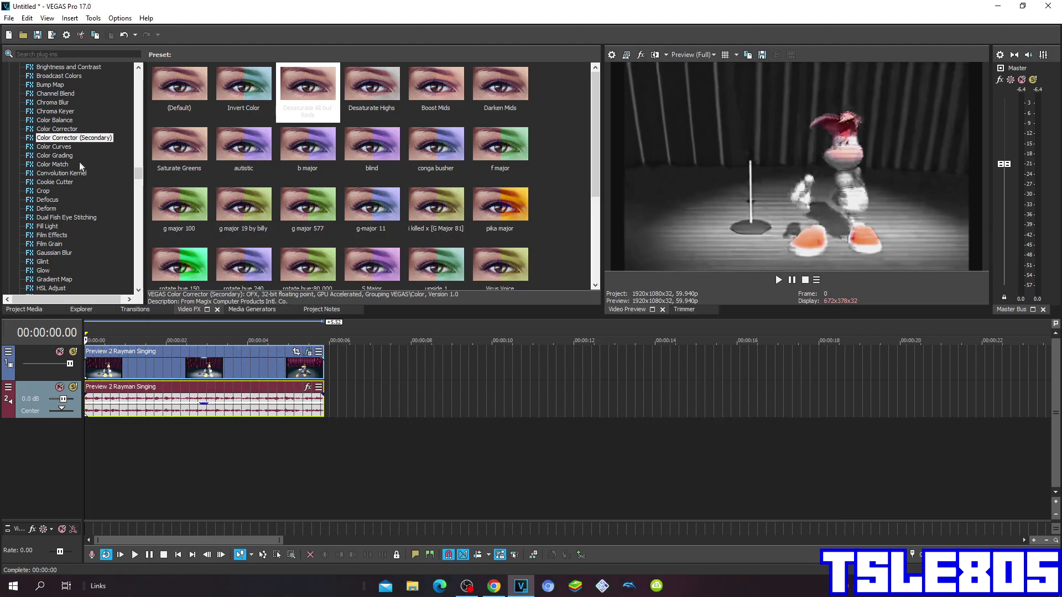
pyautogui.scroll(-5, 72, 157)
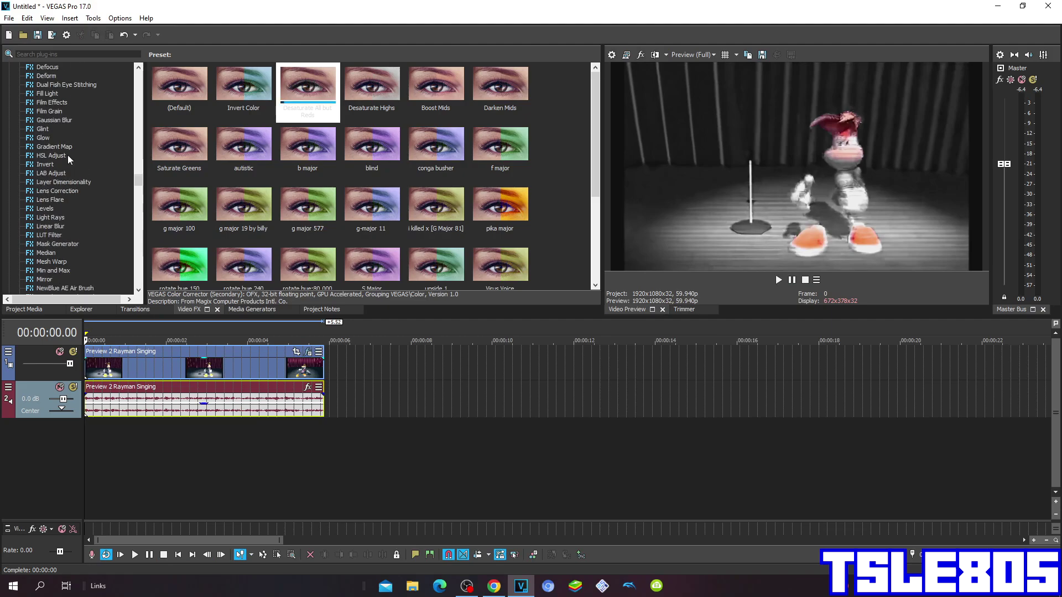
# Step: Add a second HSL Adjust with hue 0.350 and saturation 0.500, naming the preset 'hue 0.350'
pyautogui.moveTo(62, 153); pyautogui.dragTo(249, 366)
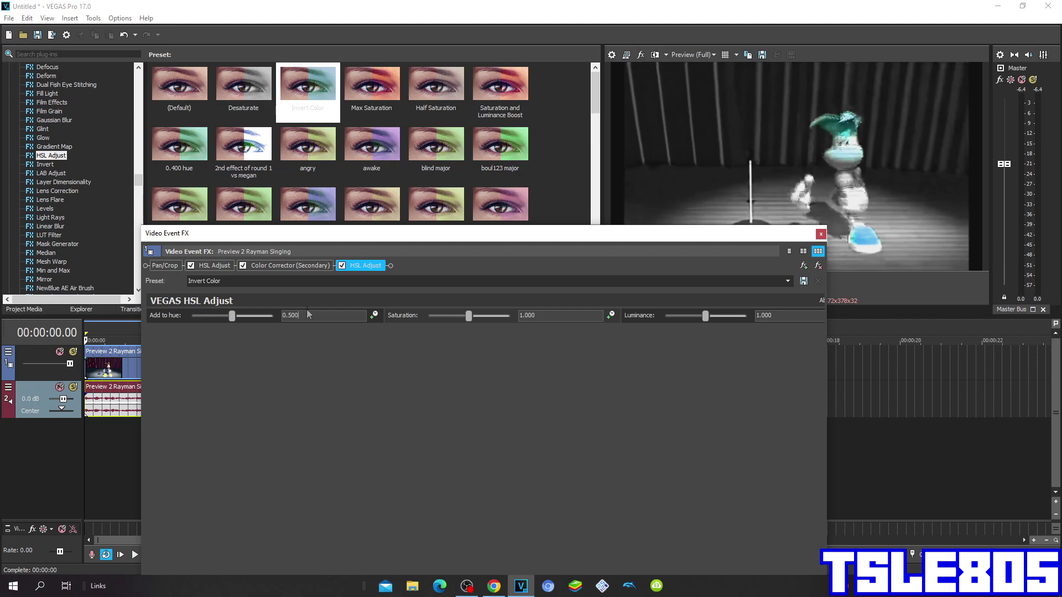
pyautogui.write('0.350')
pyautogui.press('Tab')
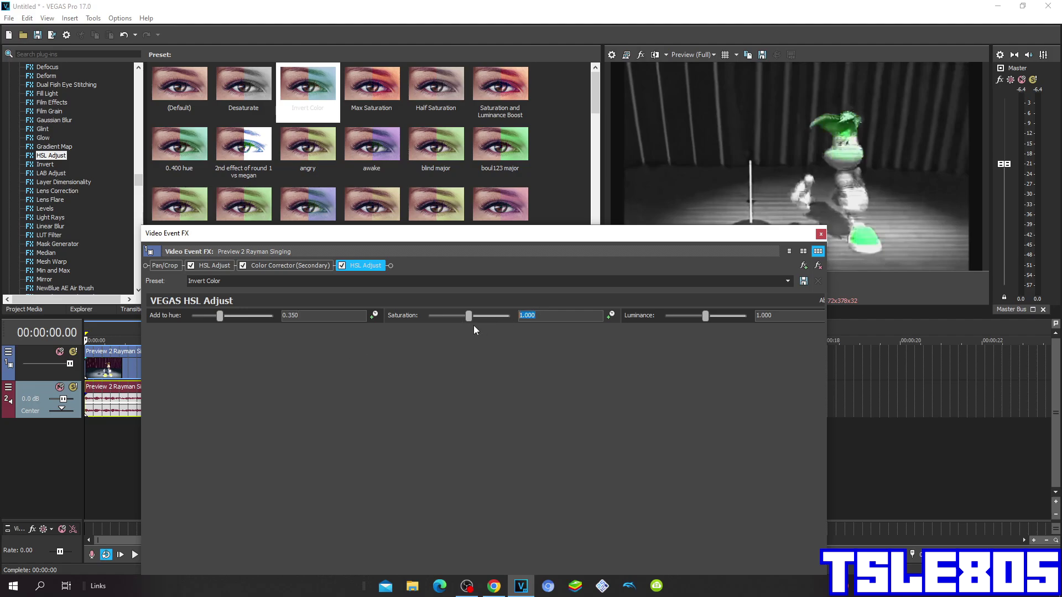
pyautogui.write('0')
pyautogui.click(433, 285)
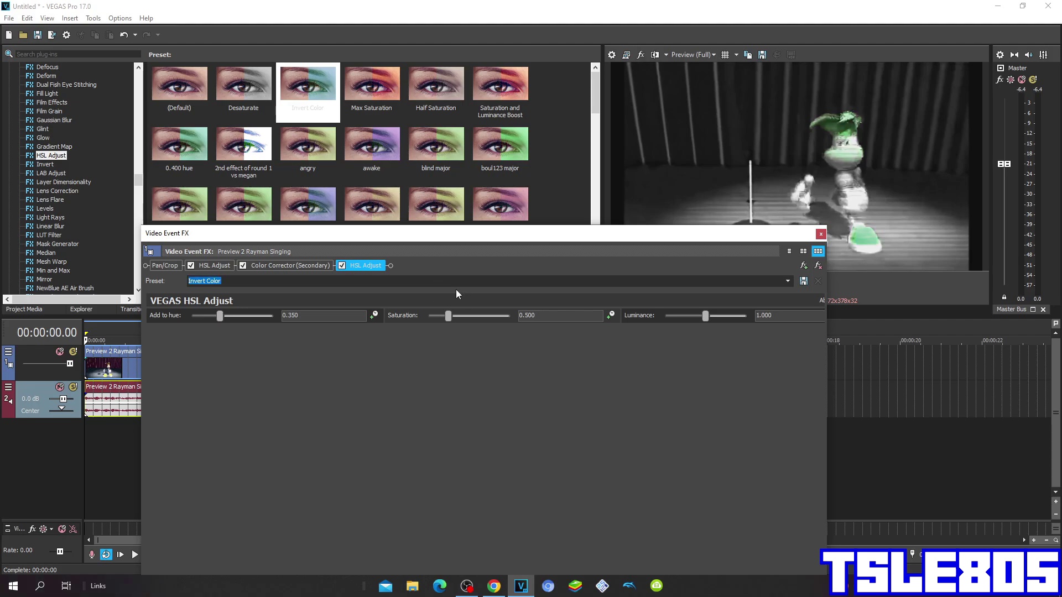
pyautogui.write('hue 0.350')
pyautogui.click(821, 234)
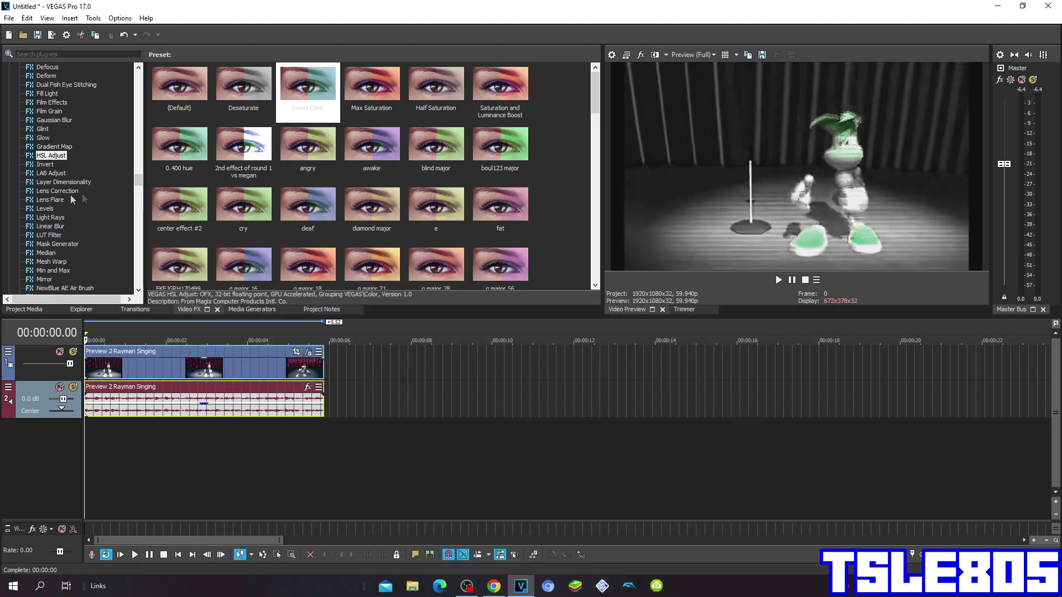
# Step: Apply the NewBlue ME Wiggle 'Back and Forth' preset to the Rayman video event
pyautogui.scroll(-15, 56, 193)
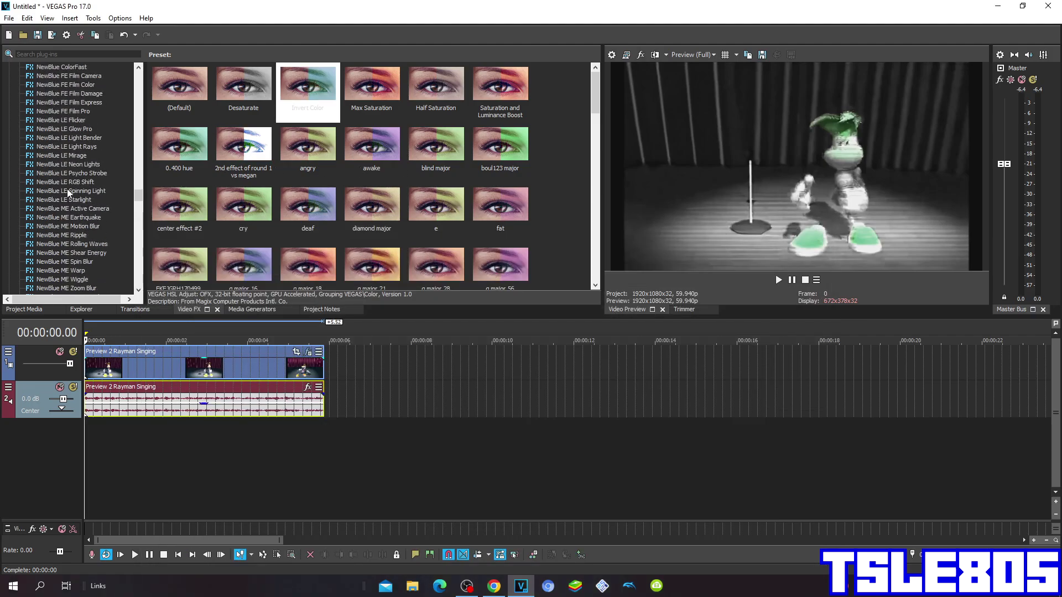
pyautogui.scroll(-2, 75, 192)
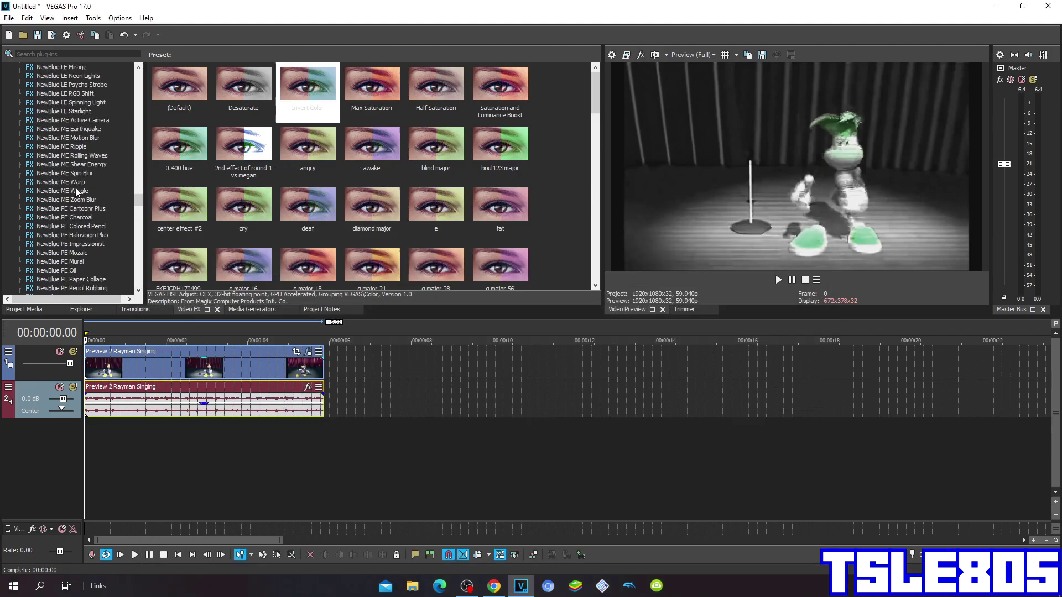
pyautogui.scroll(2, 77, 191)
pyautogui.scroll(2, 77, 192)
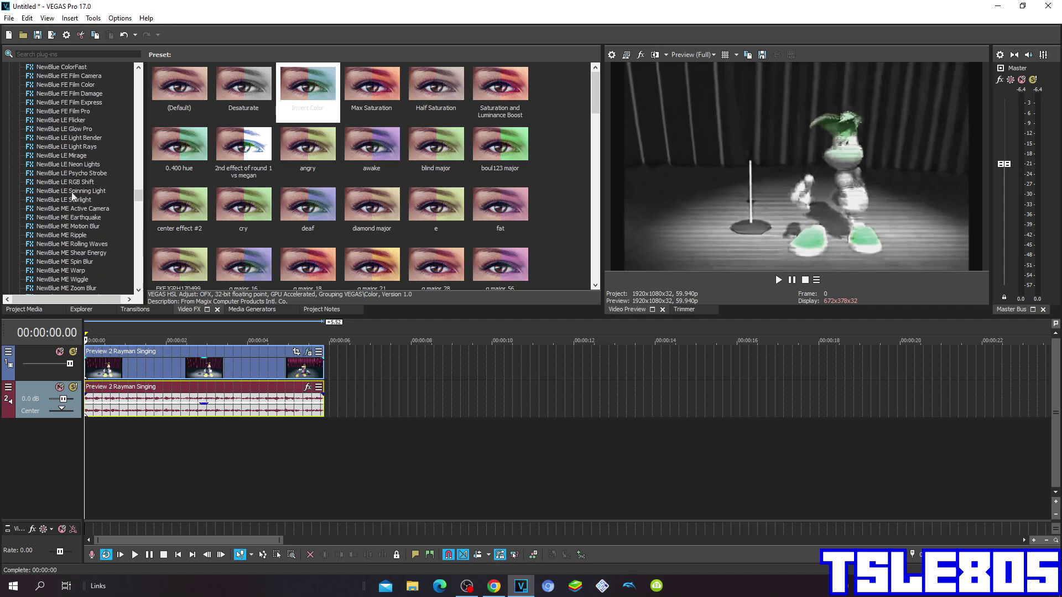
pyautogui.click(78, 280)
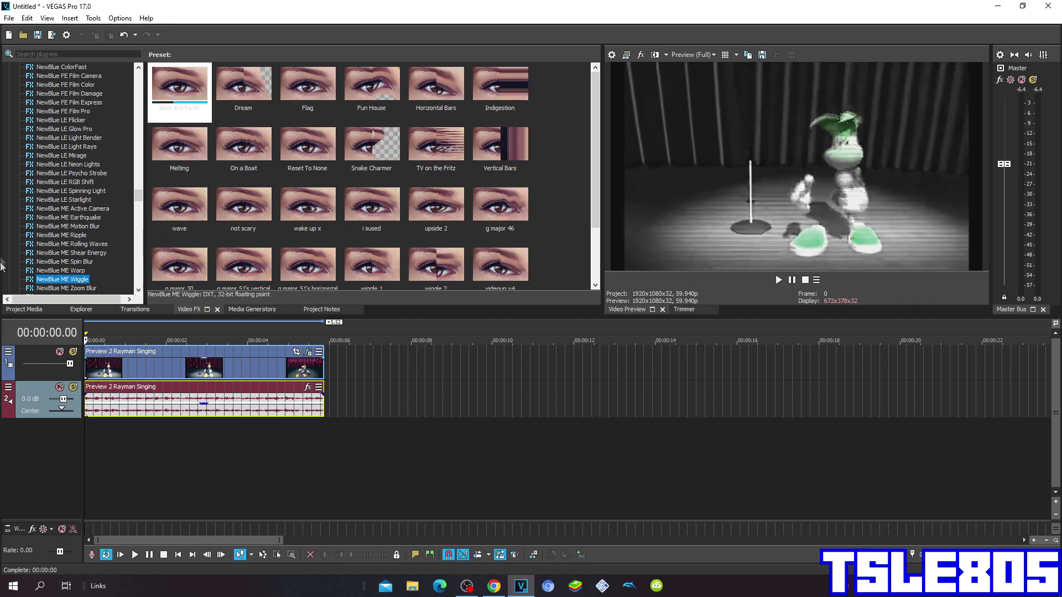
pyautogui.moveTo(176, 133); pyautogui.dragTo(178, 361)
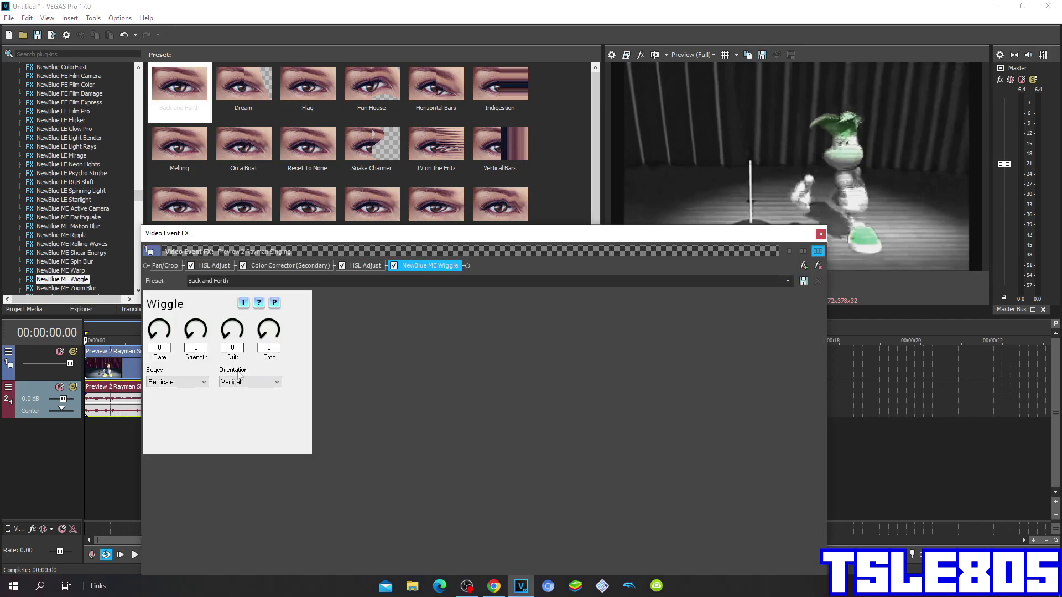
# Step: Set the wiggle's Rate to 60, Strength to 29 and Drift to 100
pyautogui.click(158, 347)
pyautogui.write('6')
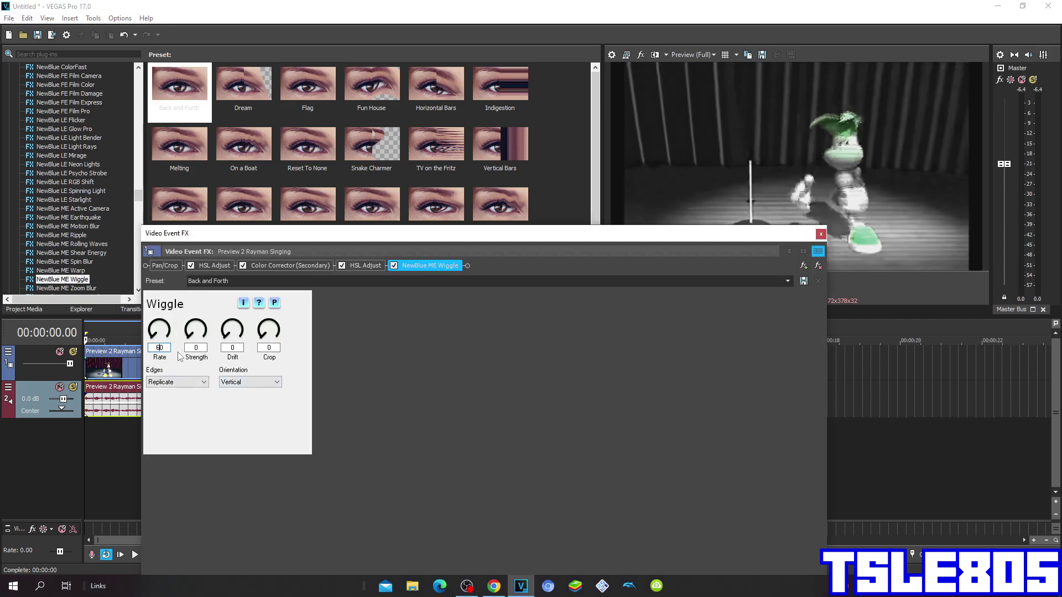
pyautogui.click(198, 348)
pyautogui.write('29')
pyautogui.press('Tab')
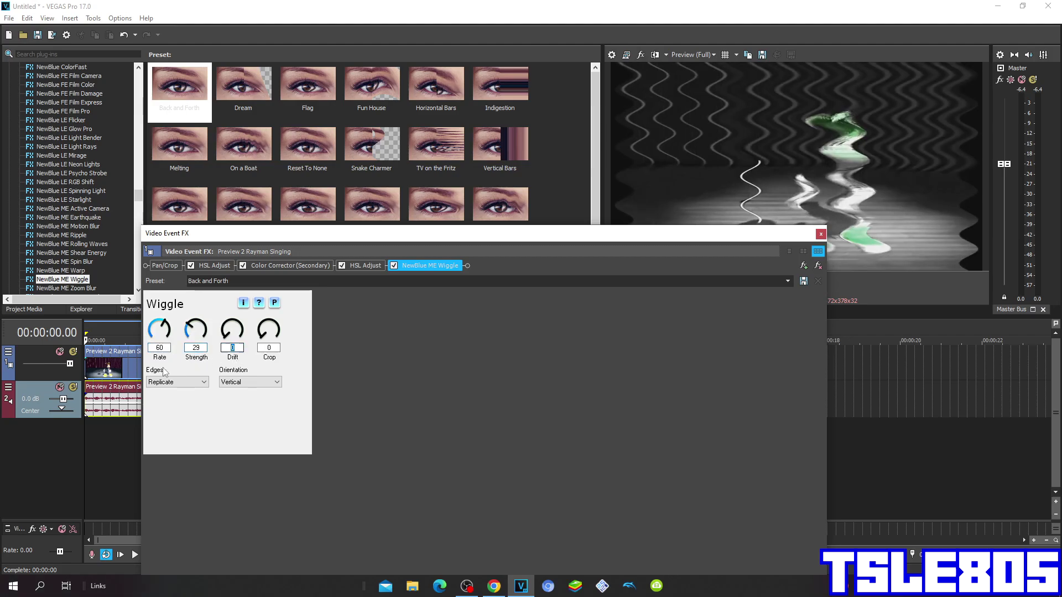
pyautogui.write('100')
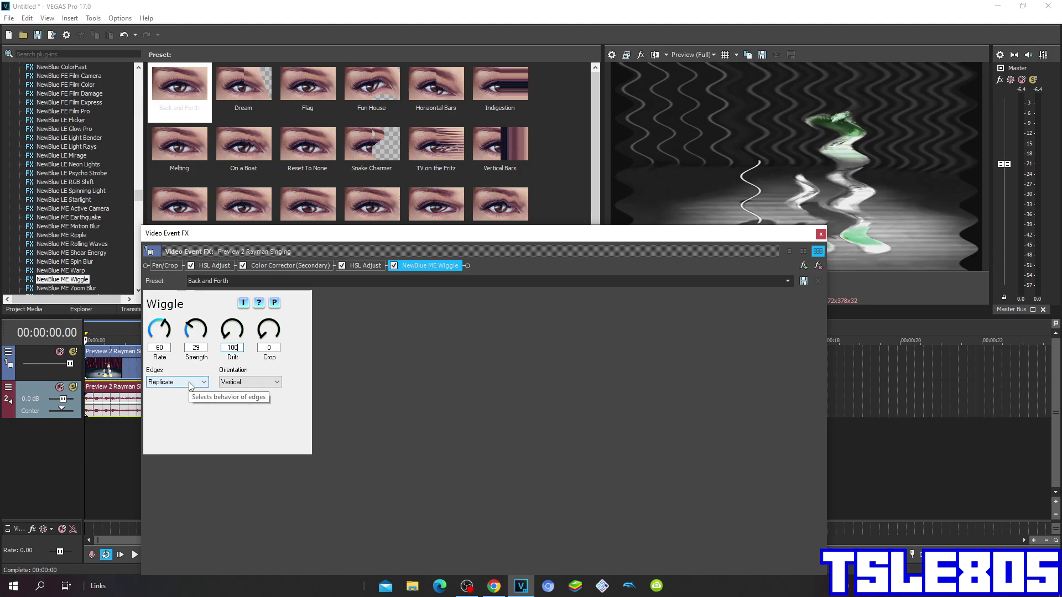
# Step: Make the wiggle Horizontal, name the preset 'g major 56', and close the FX window
pyautogui.click(235, 382)
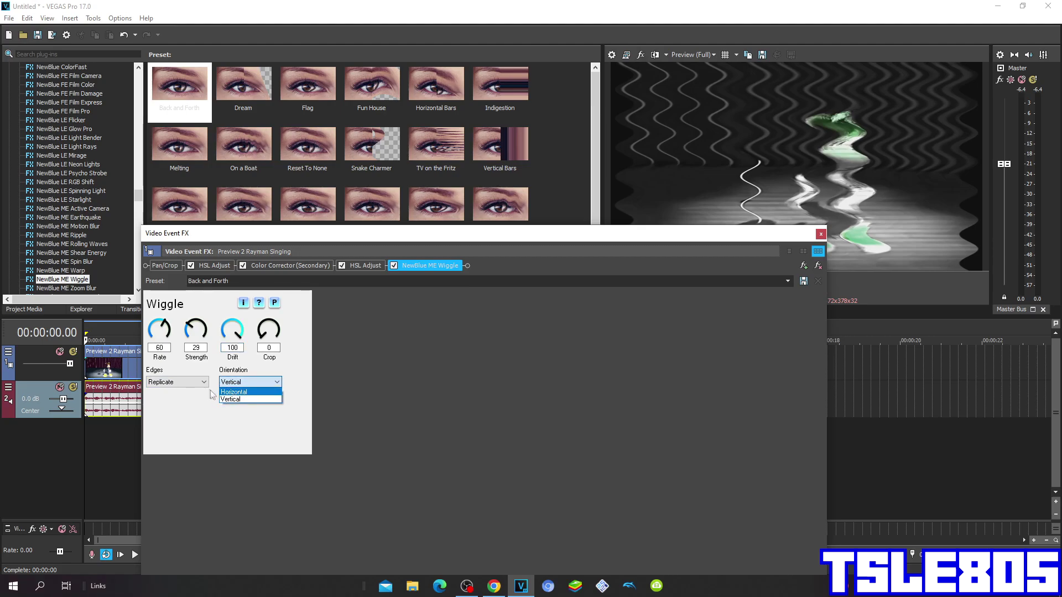
pyautogui.click(177, 382)
pyautogui.click(248, 383)
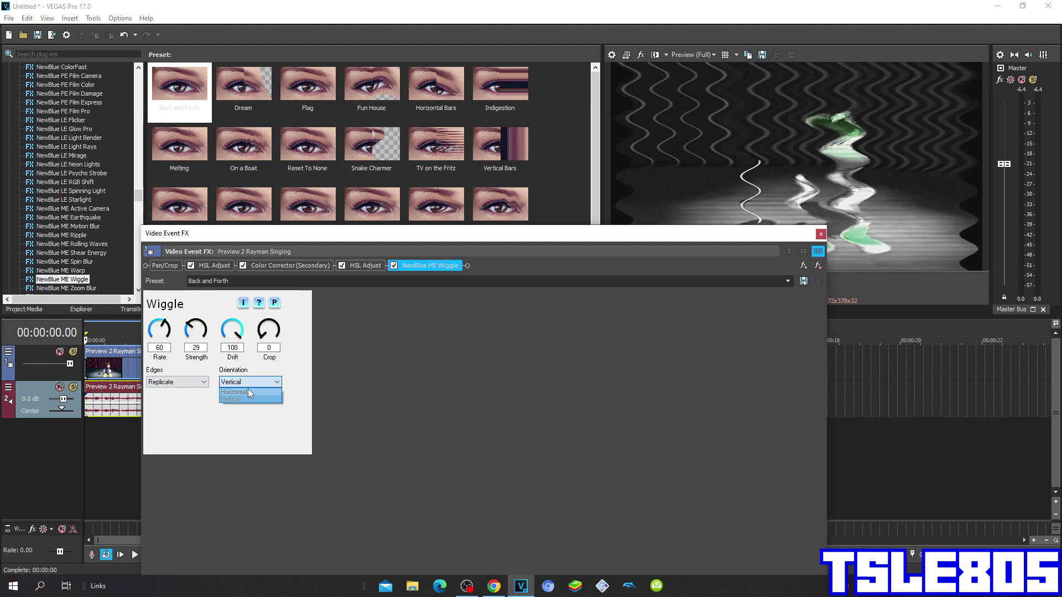
pyautogui.click(249, 392)
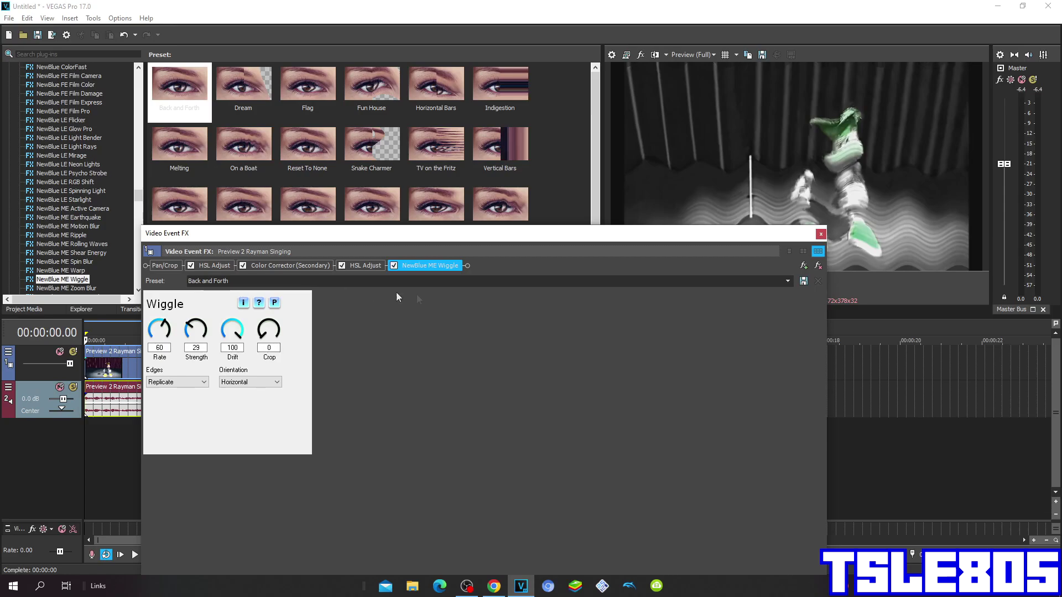
pyautogui.click(434, 284)
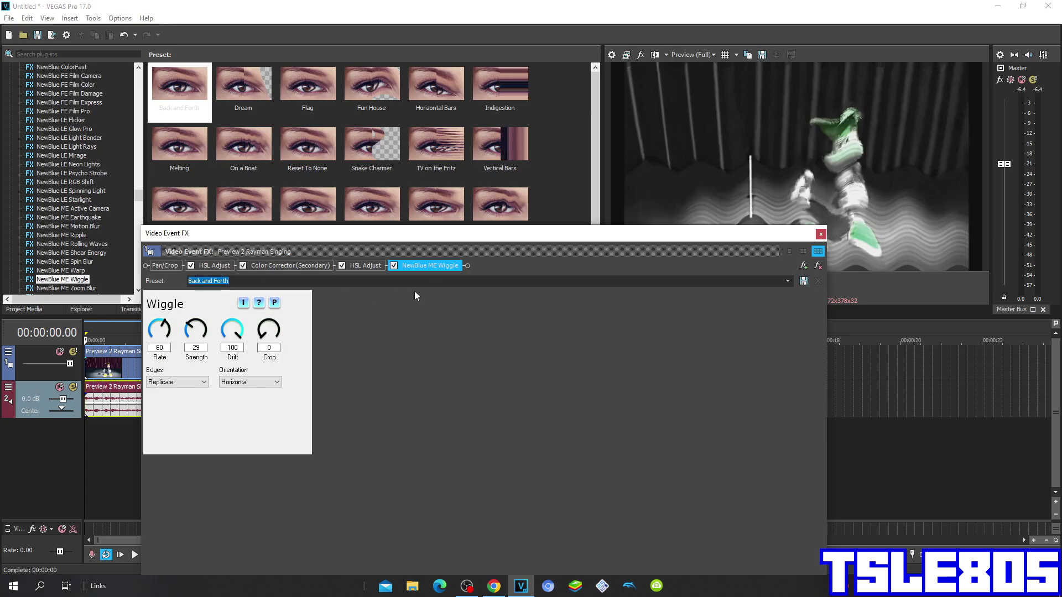
pyautogui.write('g majo')
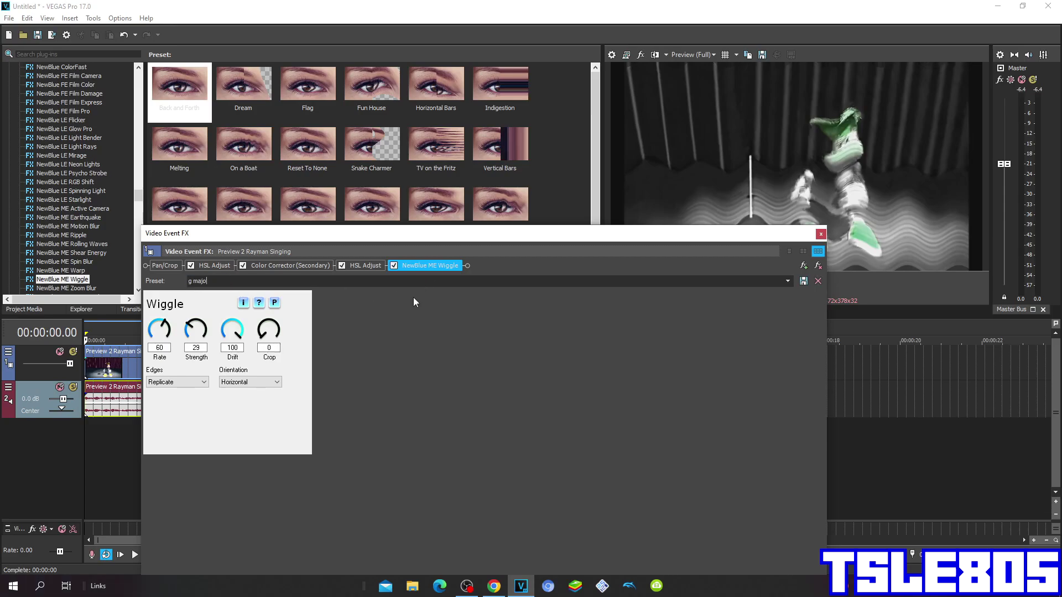
pyautogui.write('r 56')
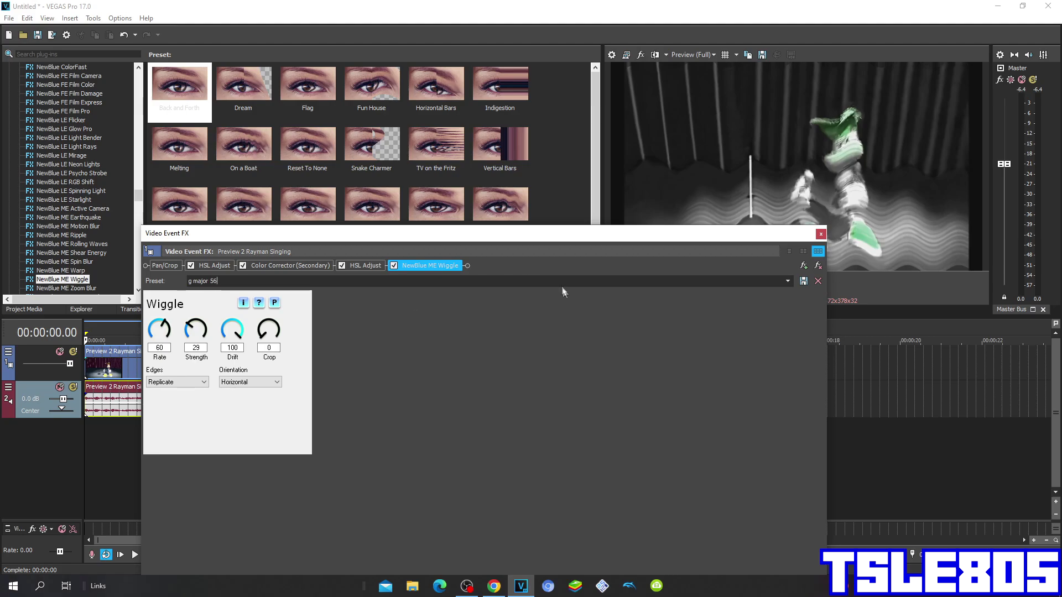
pyautogui.click(821, 233)
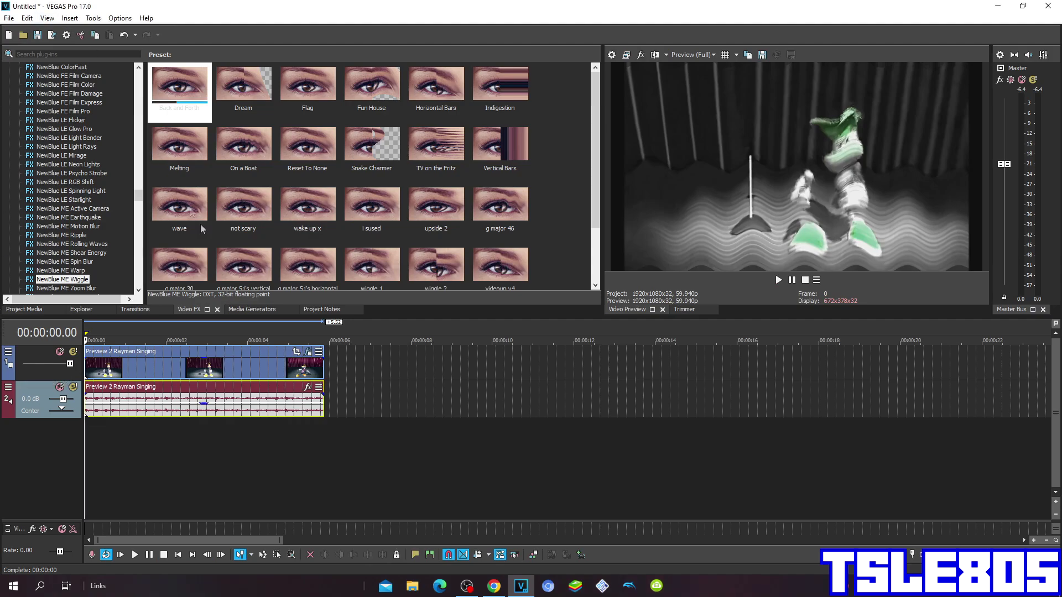
# Step: Open the audio event's Properties and switch the time stretch method to élastique, trying a stretch attribute
pyautogui.rightClick(178, 394)
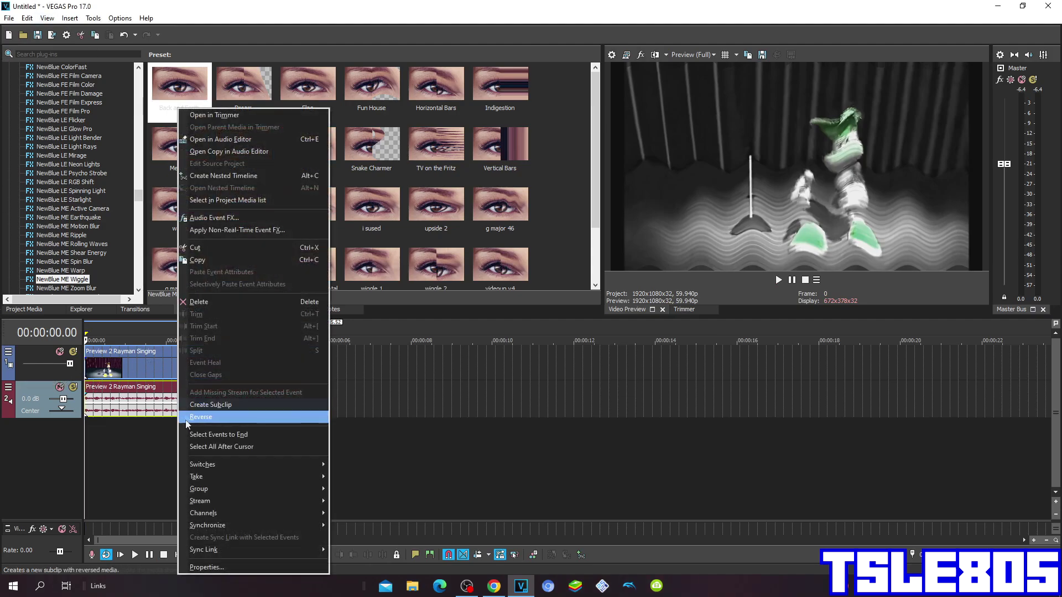
pyautogui.click(207, 566)
pyautogui.click(511, 232)
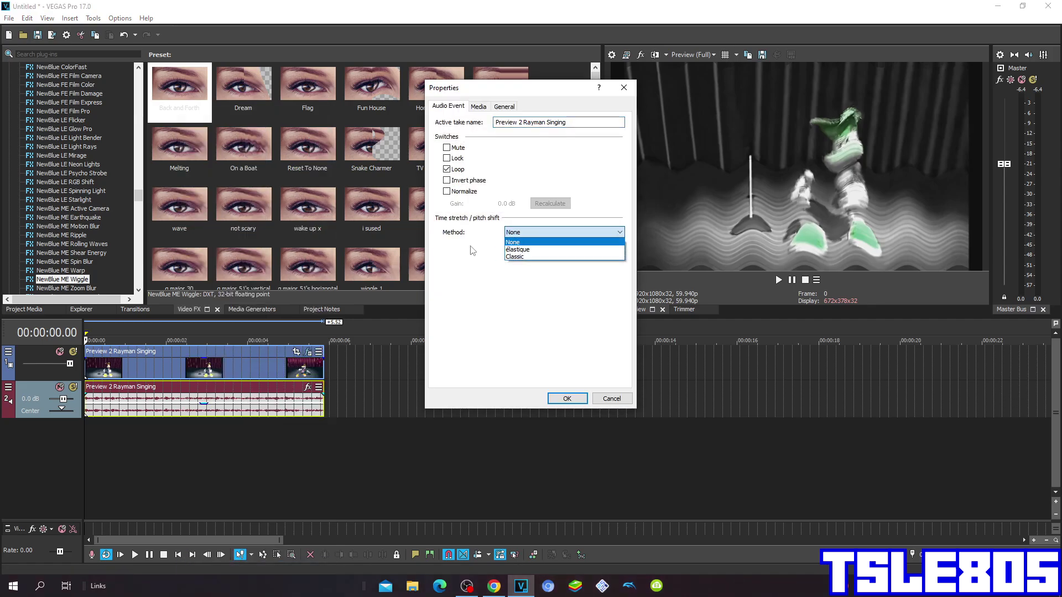
pyautogui.click(508, 251)
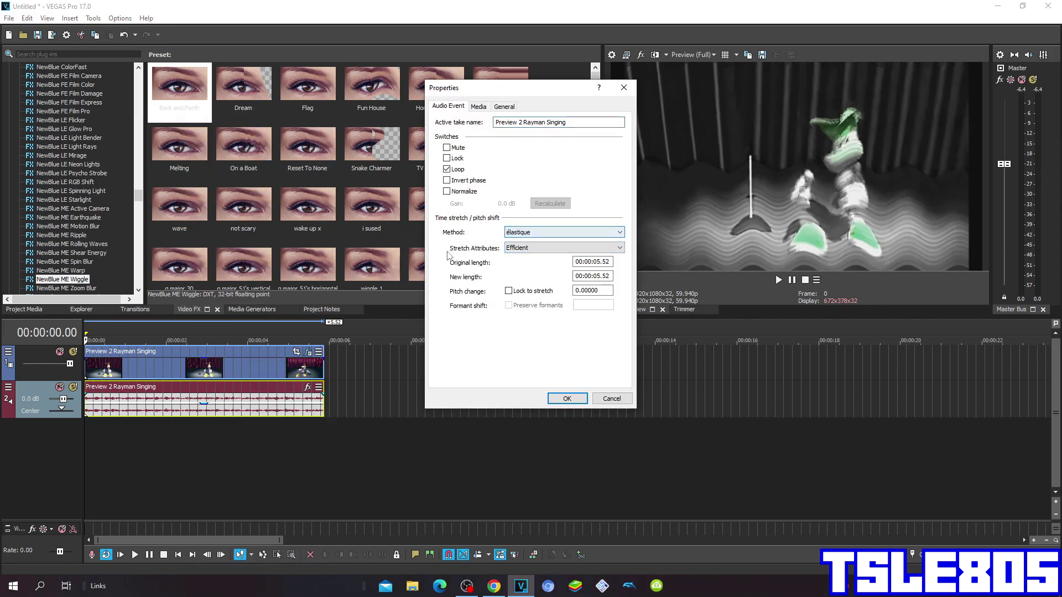
pyautogui.click(508, 248)
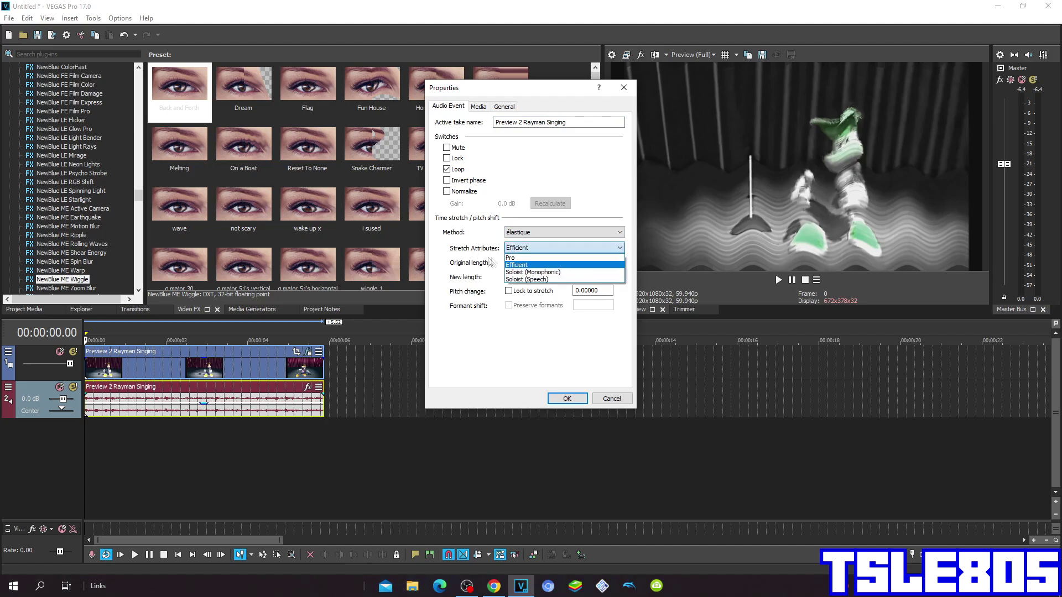
pyautogui.click(512, 260)
# Step: Try Classic with the Drums, unpitched (minimum echo) attribute, then settle on élastique and confirm
pyautogui.click(511, 232)
pyautogui.click(514, 256)
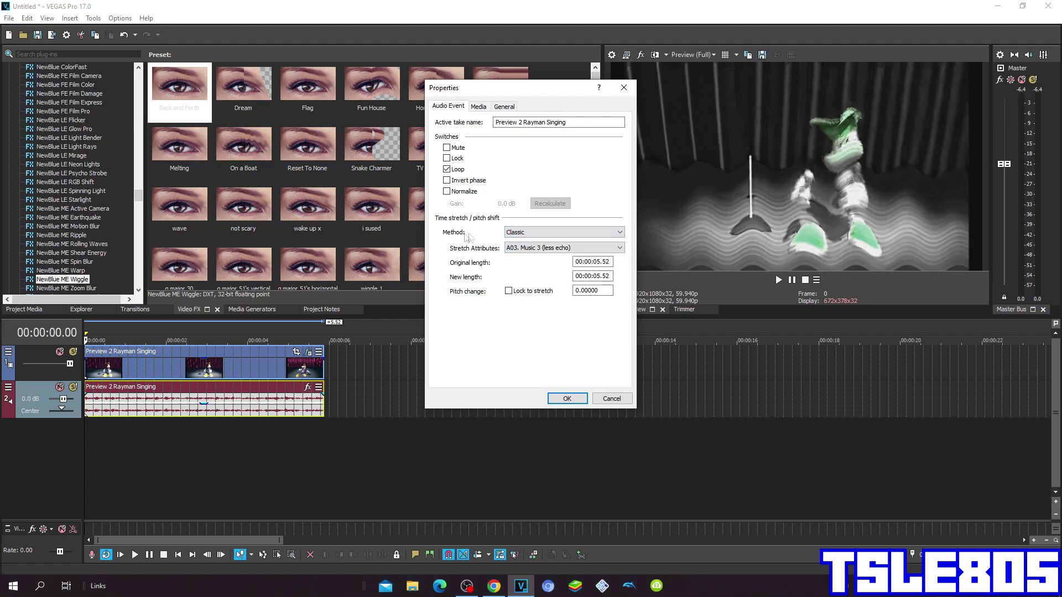
pyautogui.click(513, 248)
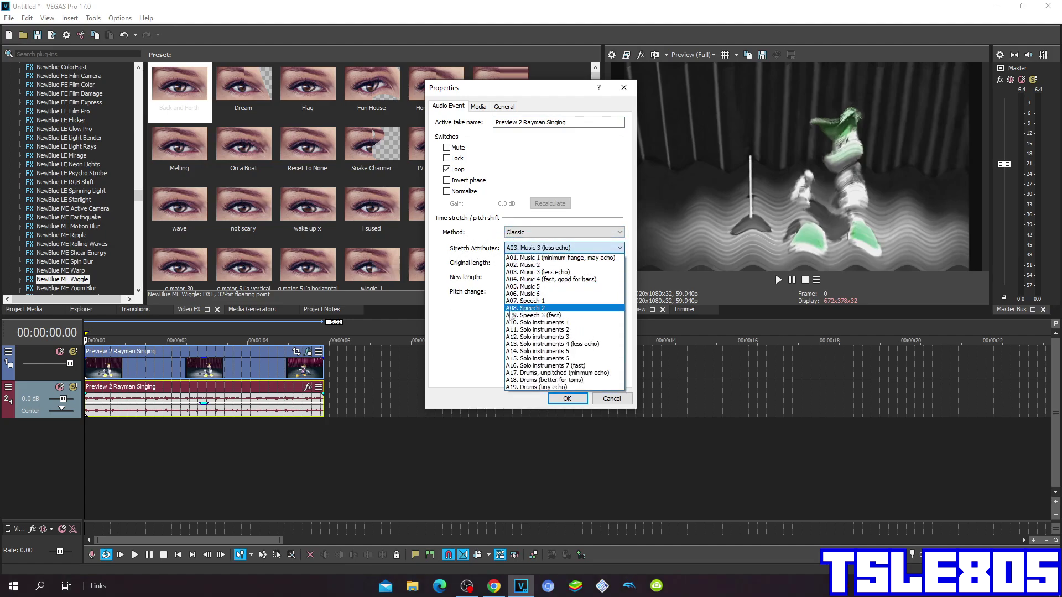
pyautogui.click(512, 382)
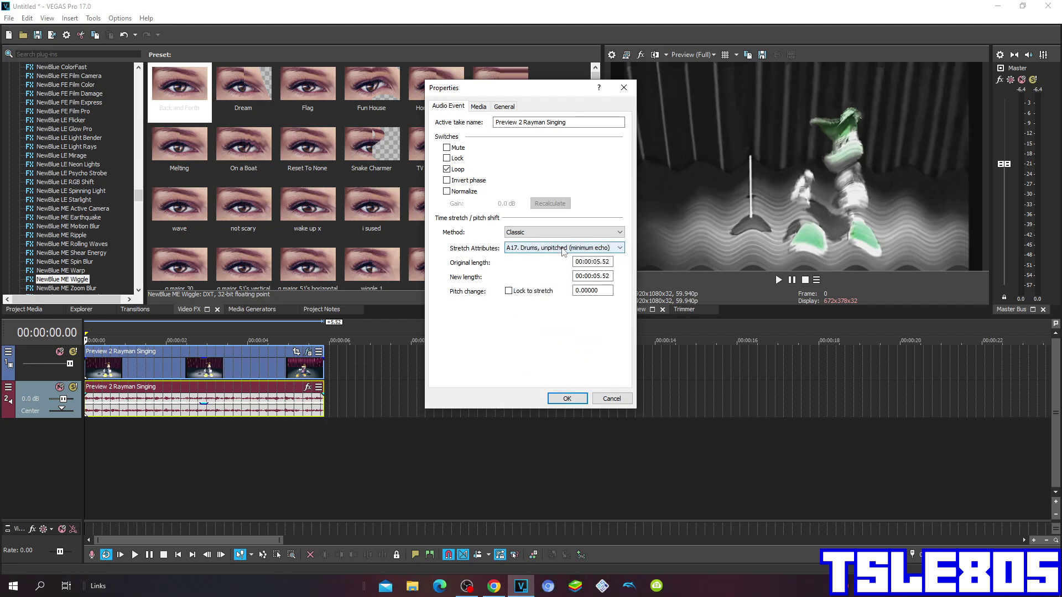
pyautogui.click(512, 232)
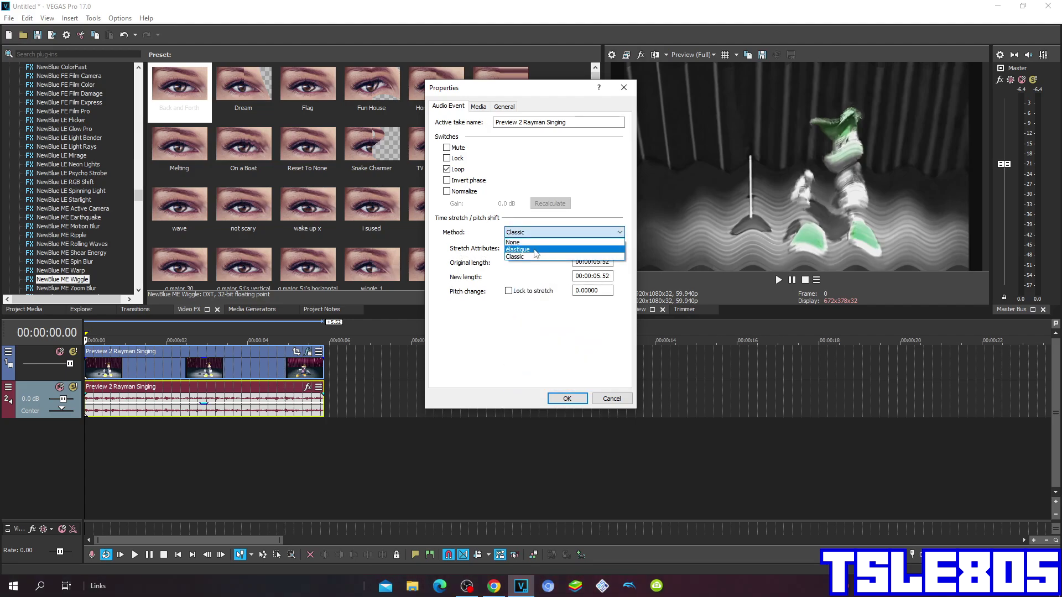
pyautogui.click(535, 250)
pyautogui.click(563, 398)
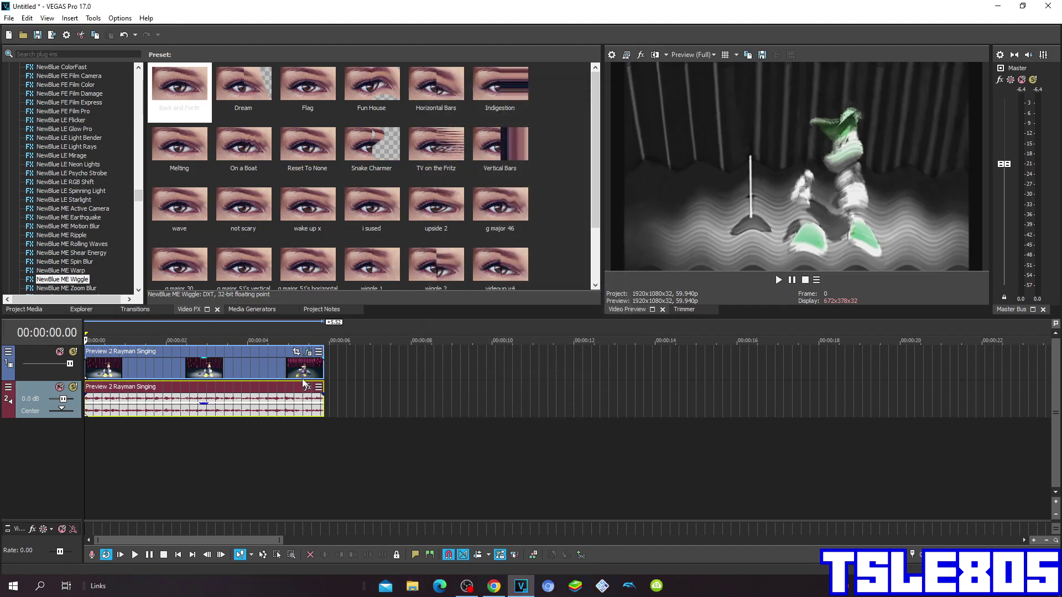
# Step: Duplicate the Rayman audio track three times, creating audio tracks 3 through 5
pyautogui.rightClick(350, 387)
pyautogui.click(385, 289)
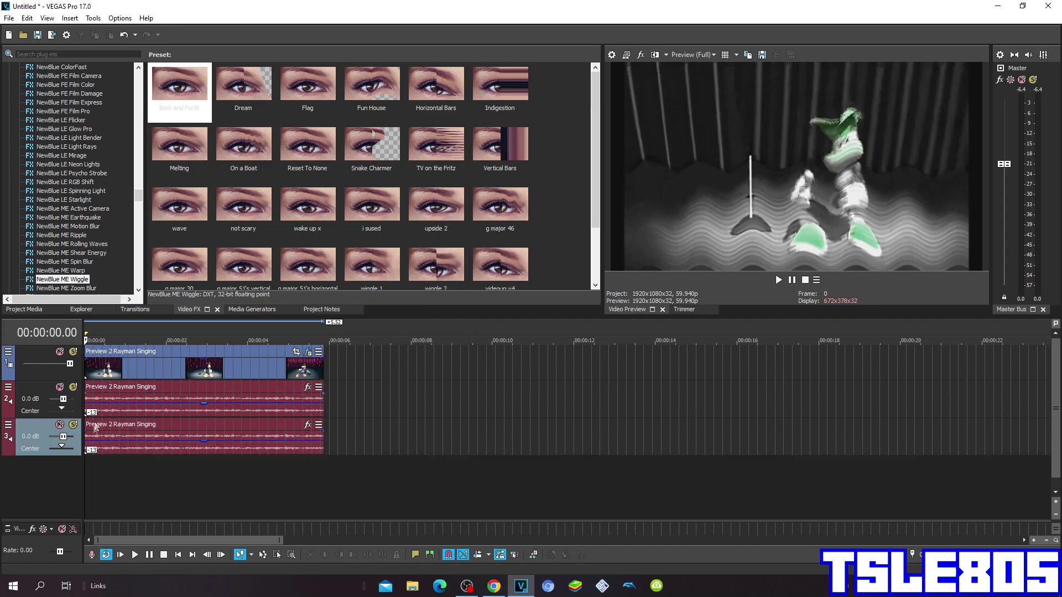
pyautogui.click(289, 440)
pyautogui.rightClick(356, 439)
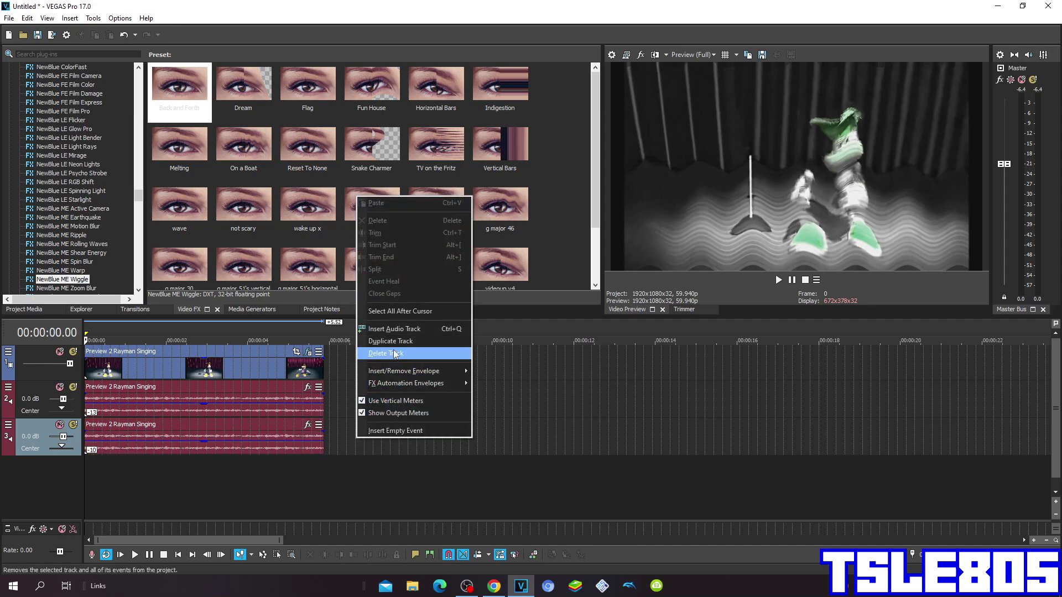
pyautogui.click(404, 344)
pyautogui.click(83, 466)
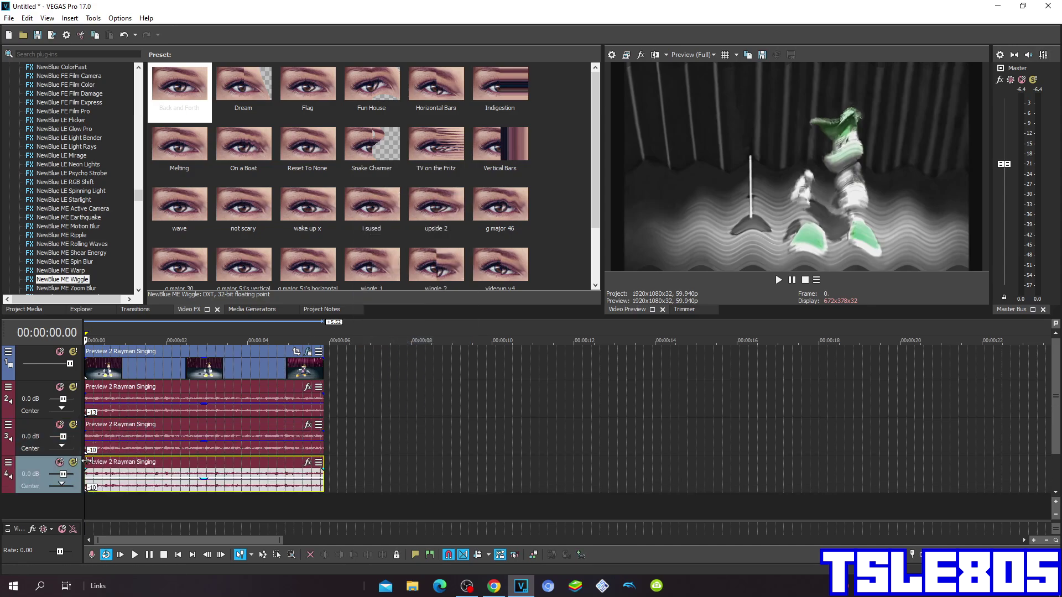
pyautogui.rightClick(346, 470)
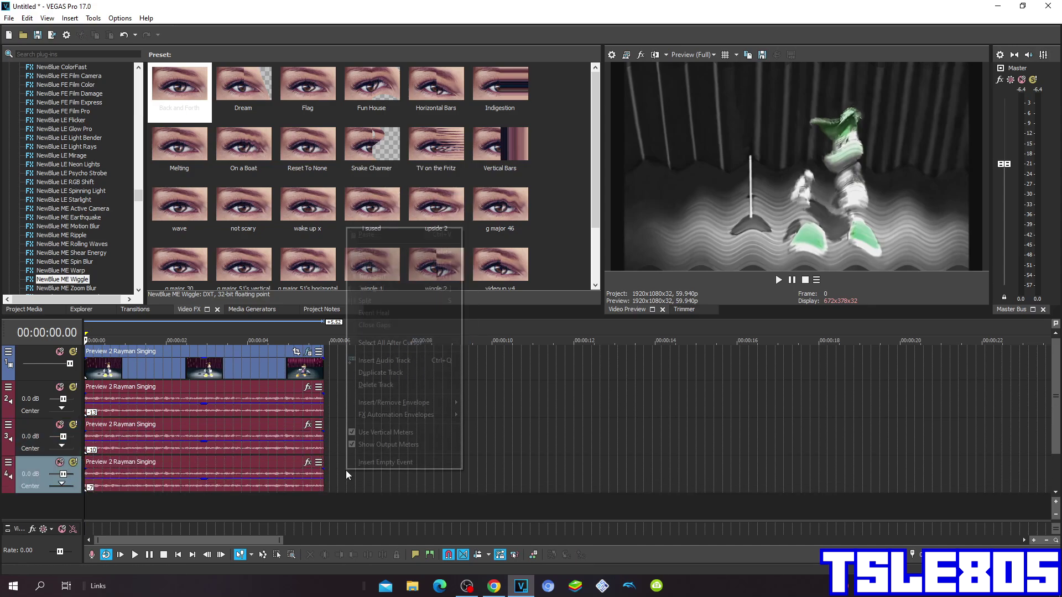
pyautogui.click(381, 373)
# Step: Keep duplicating the newest track to add audio tracks 6, 7 and 8
pyautogui.scroll(-2, 471, 440)
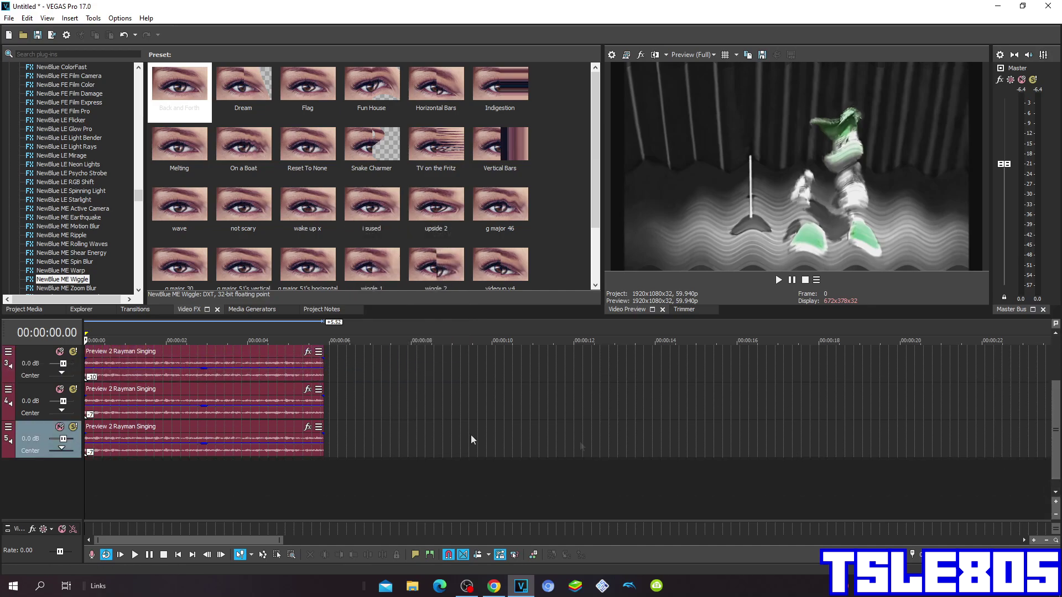
pyautogui.click(88, 436)
pyautogui.rightClick(347, 436)
pyautogui.click(381, 338)
pyautogui.click(182, 464)
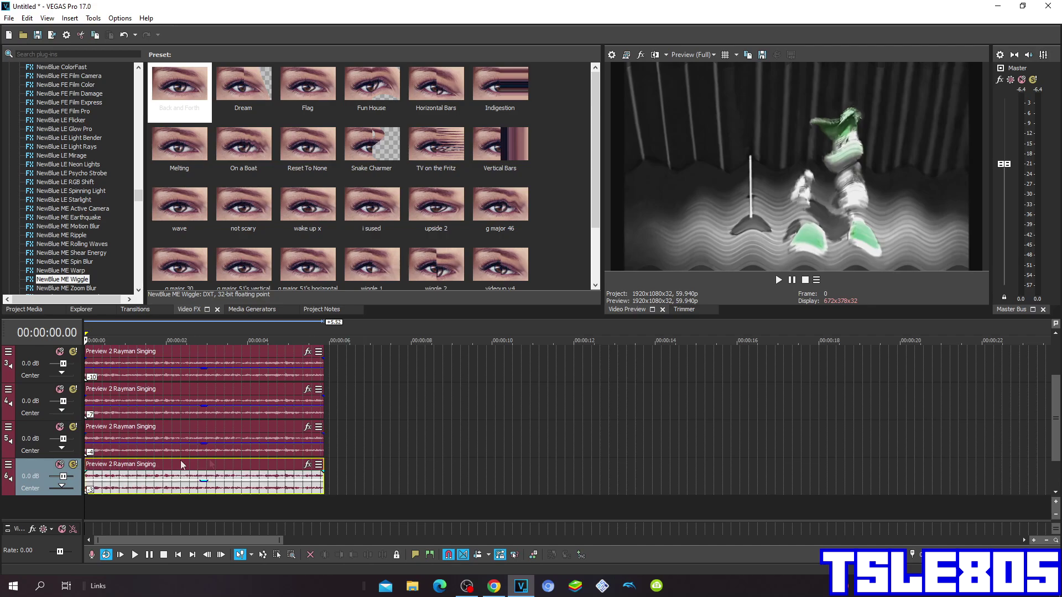
pyautogui.rightClick(387, 473)
pyautogui.click(436, 379)
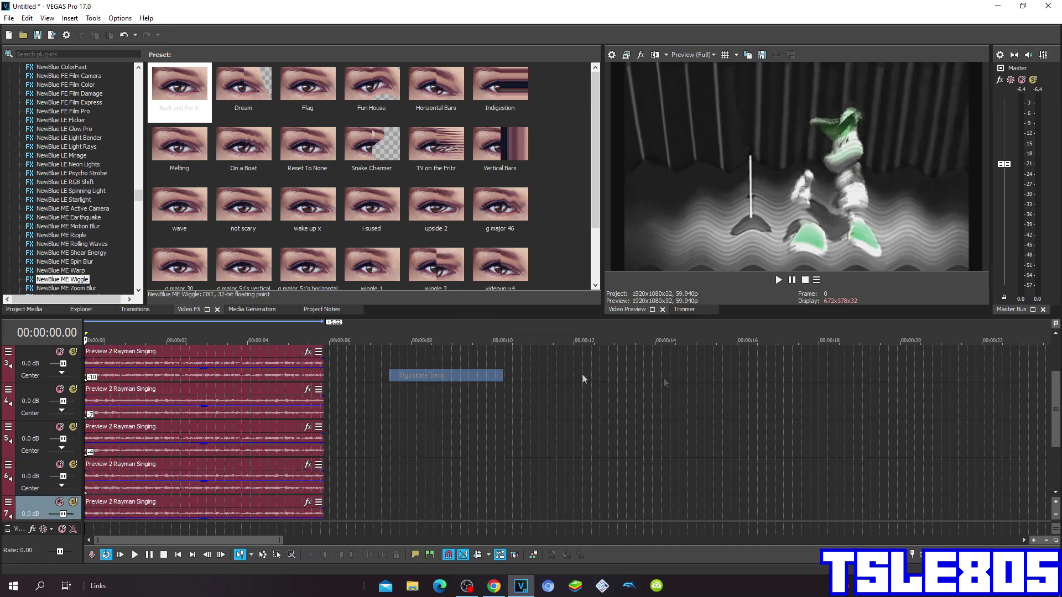
pyautogui.scroll(-2, 381, 441)
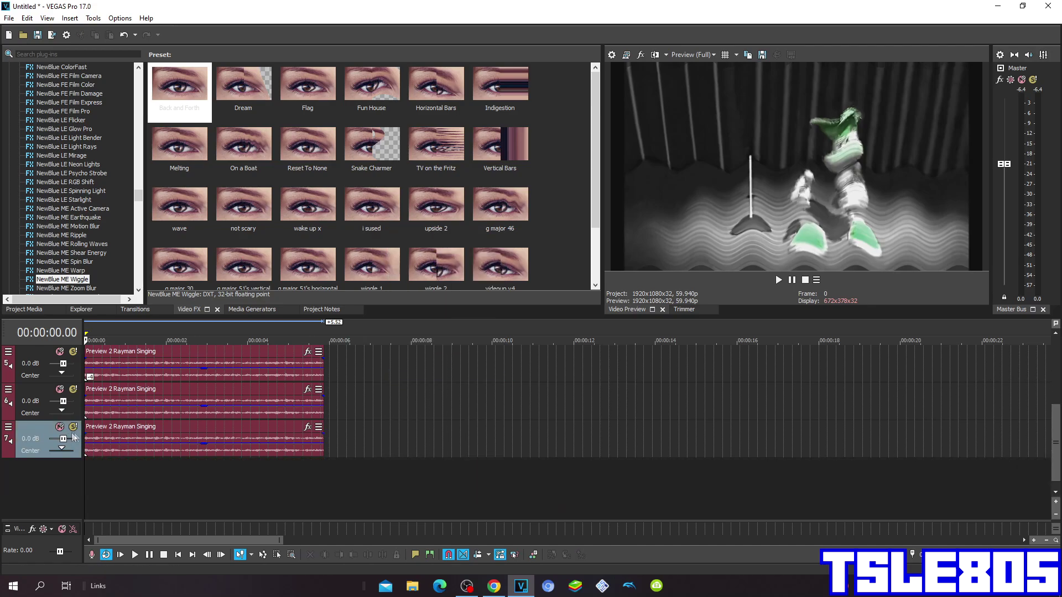
pyautogui.click(271, 448)
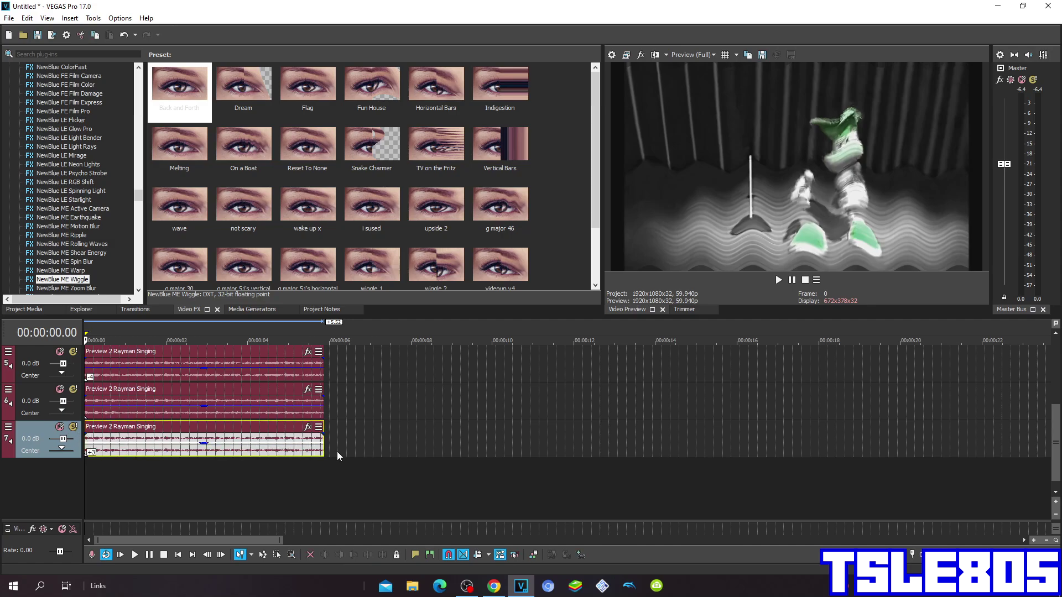
pyautogui.rightClick(341, 437)
pyautogui.click(382, 346)
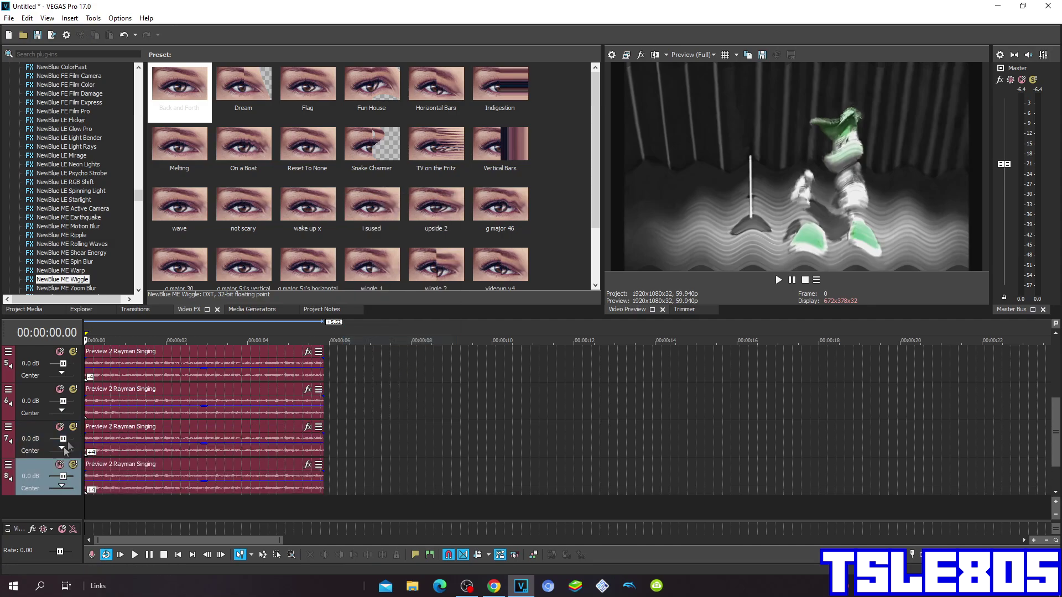
pyautogui.click(92, 479)
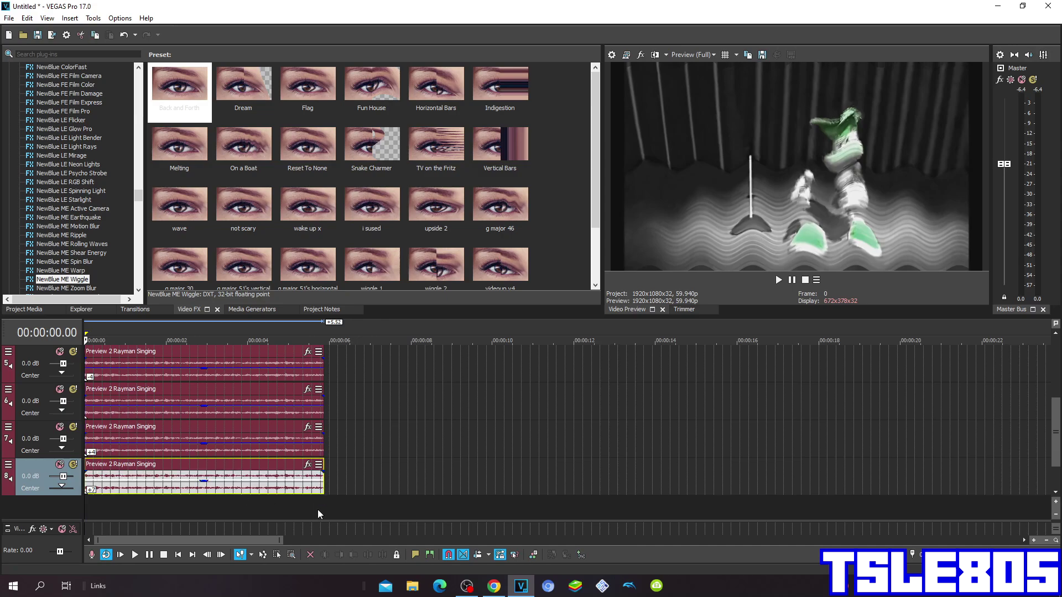
# Step: In OBS, drop Mic/Aux to -inf dB, cancel exiting, and minimize OBS back to VEGAS
pyautogui.click(468, 587)
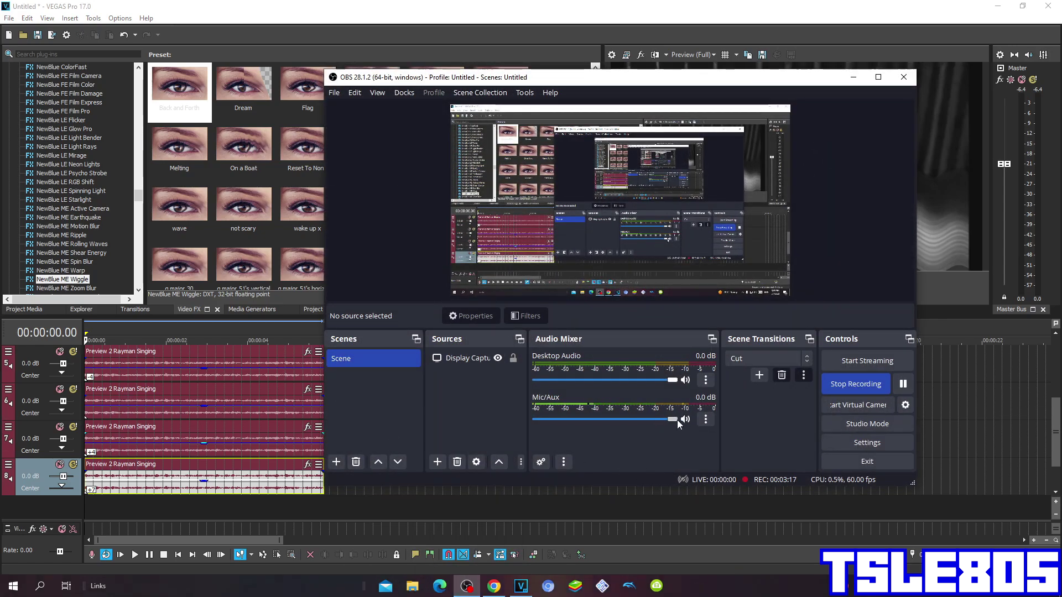
pyautogui.moveTo(672, 419); pyautogui.dragTo(535, 419)
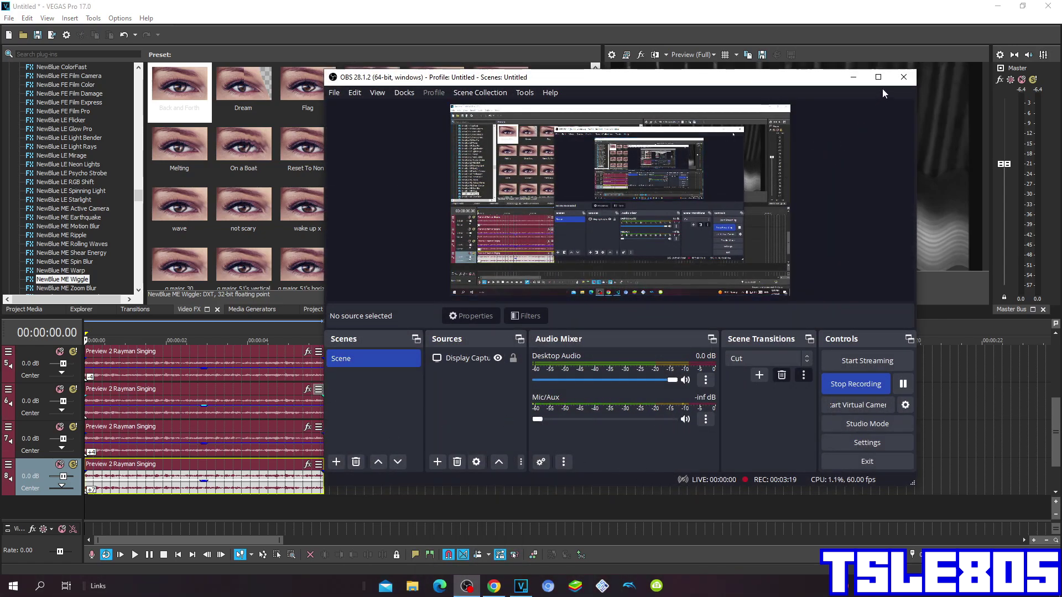
pyautogui.click(904, 77)
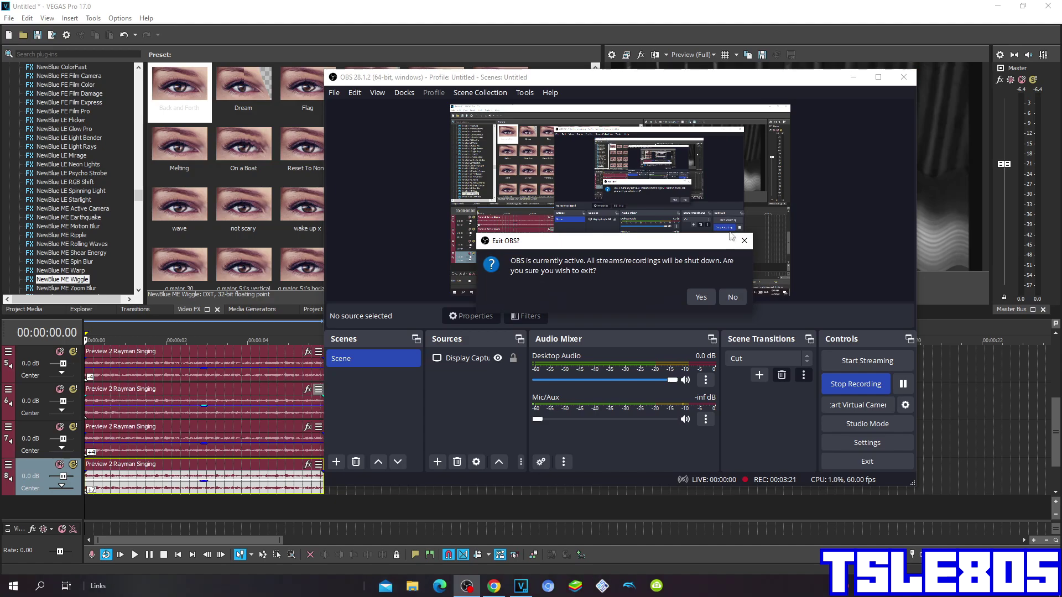
pyautogui.click(732, 297)
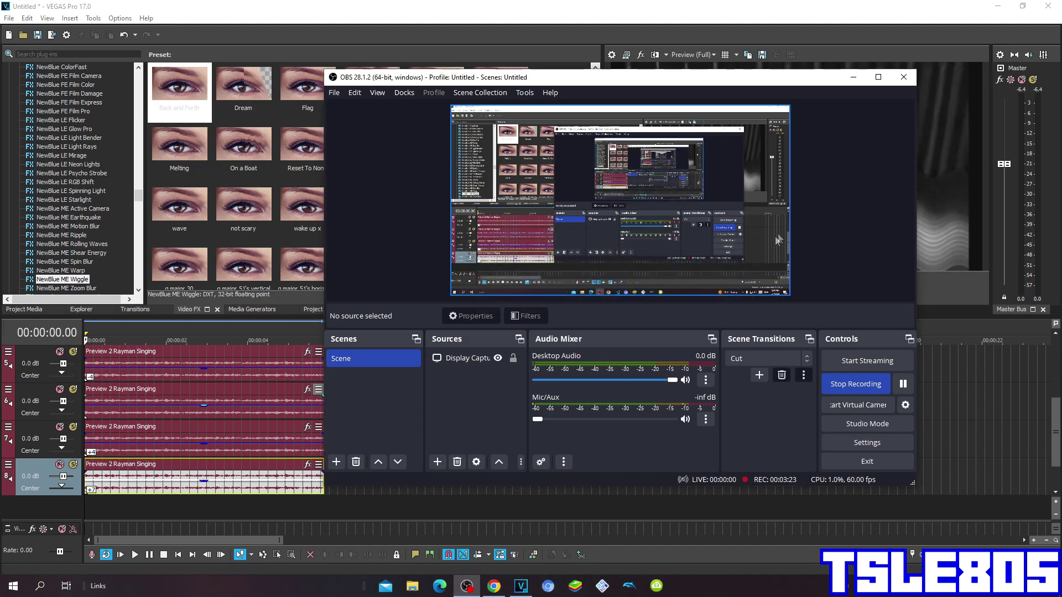
pyautogui.click(856, 80)
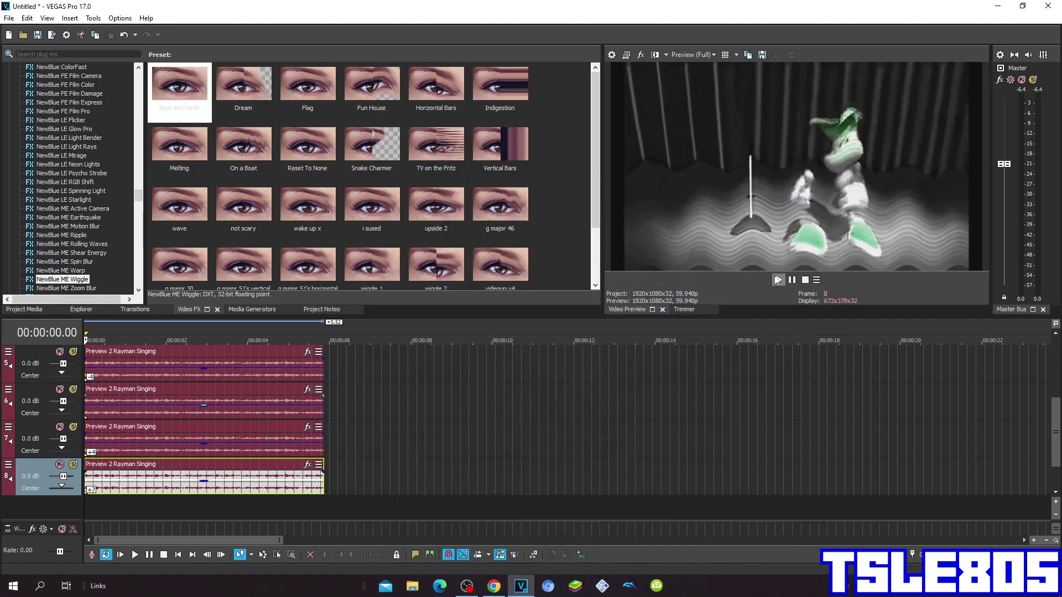
# Step: Play the Rayman preview with all duplicated audio tracks, select track 7's clip, and bring OBS forward
pyautogui.click(777, 280)
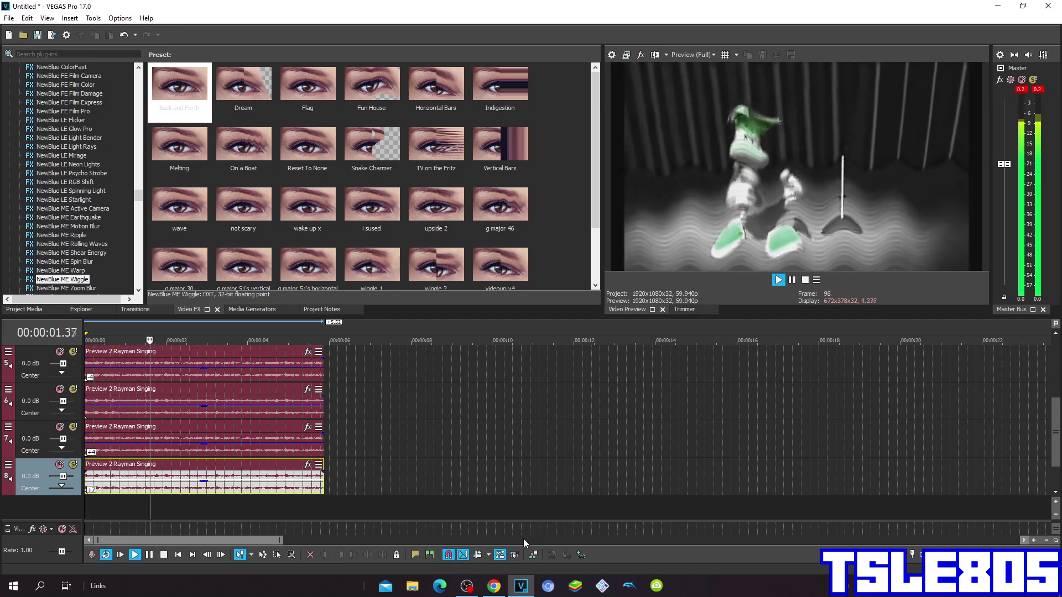
pyautogui.click(466, 585)
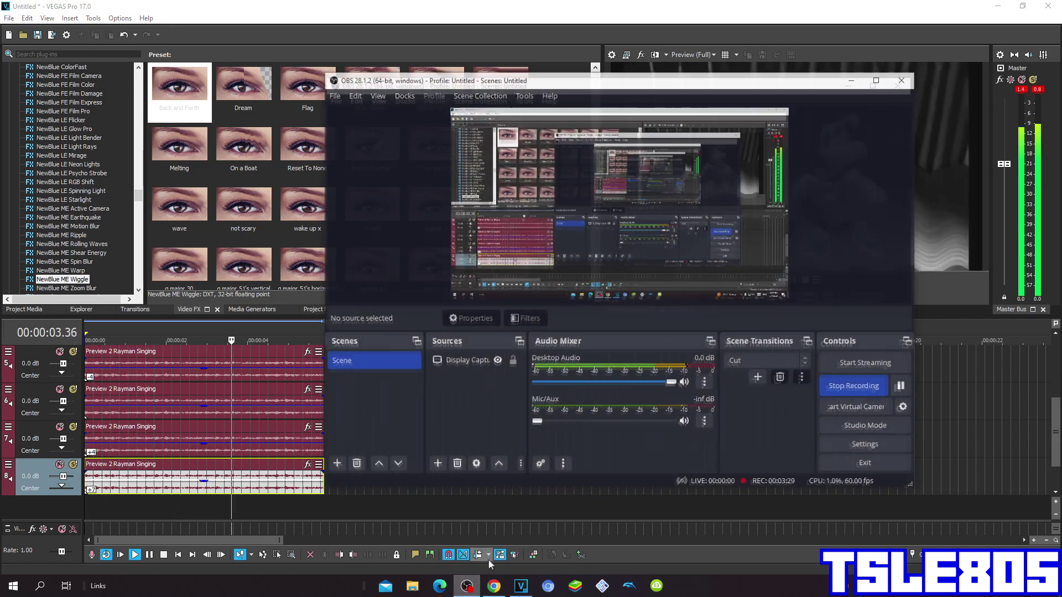
pyautogui.click(521, 585)
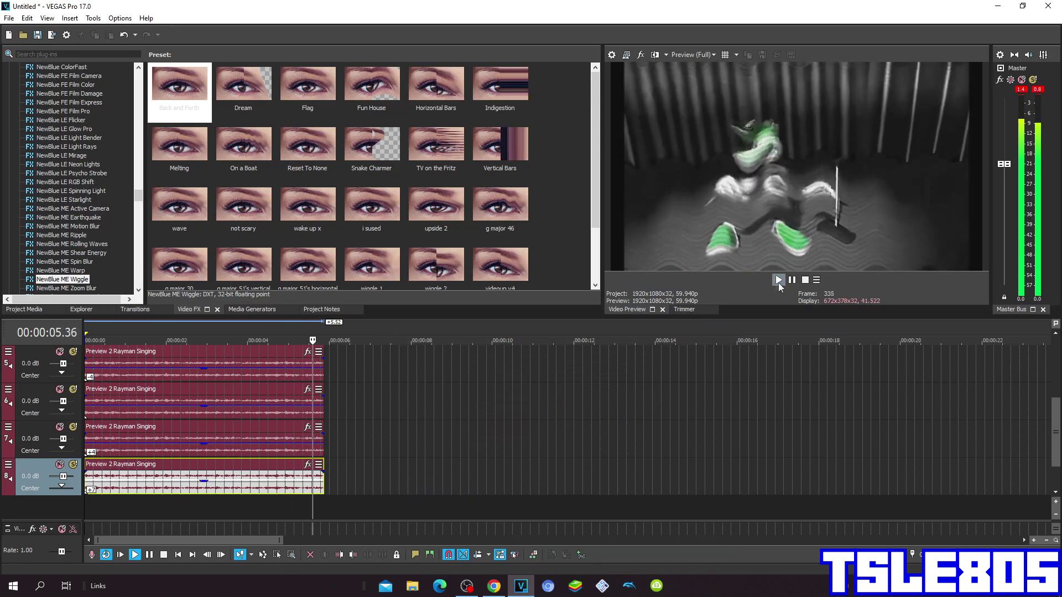
pyautogui.click(463, 588)
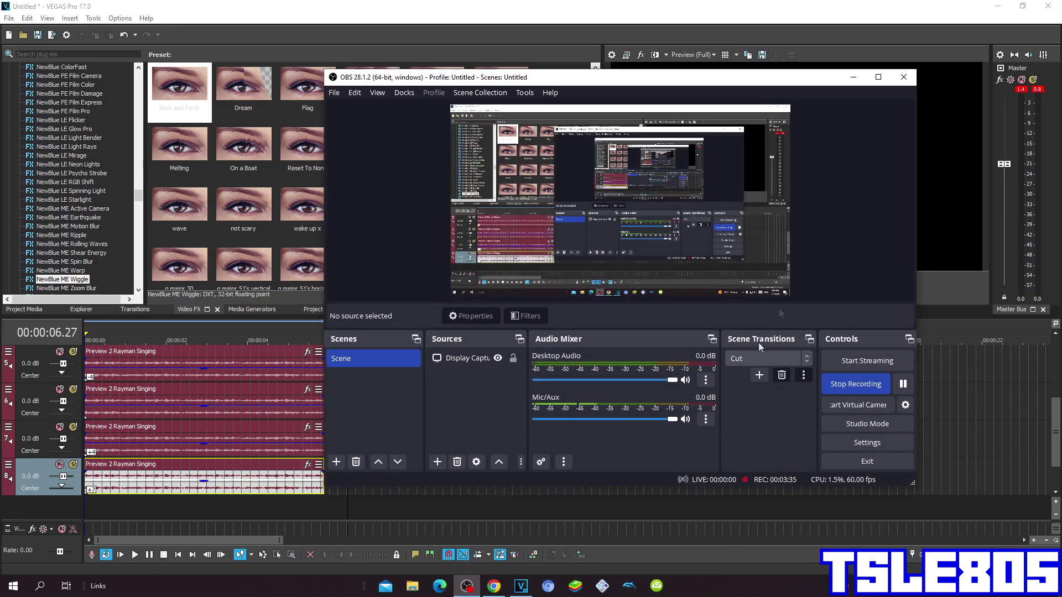
pyautogui.click(856, 78)
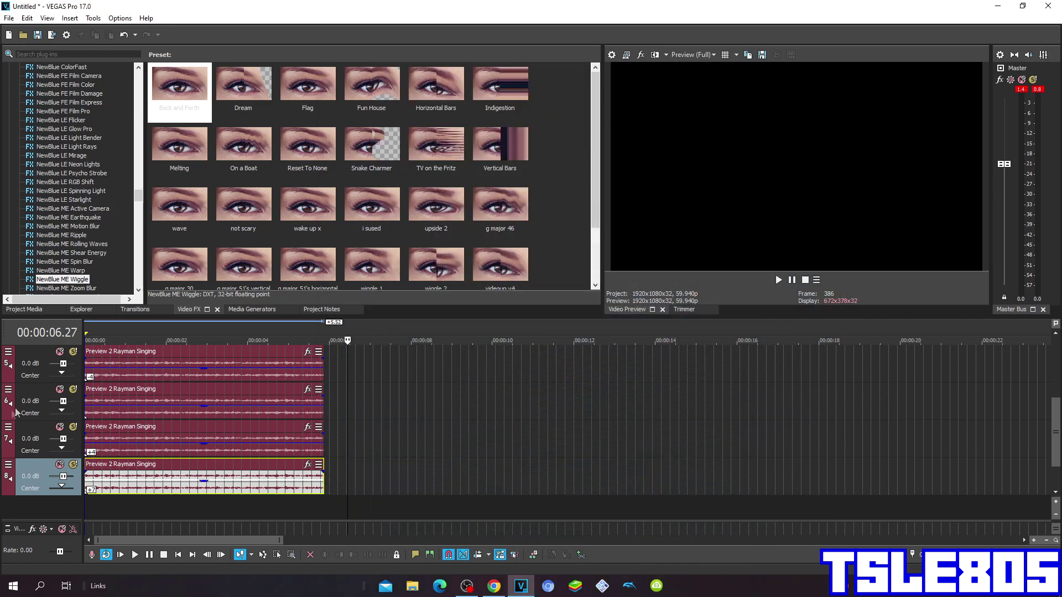
pyautogui.click(87, 429)
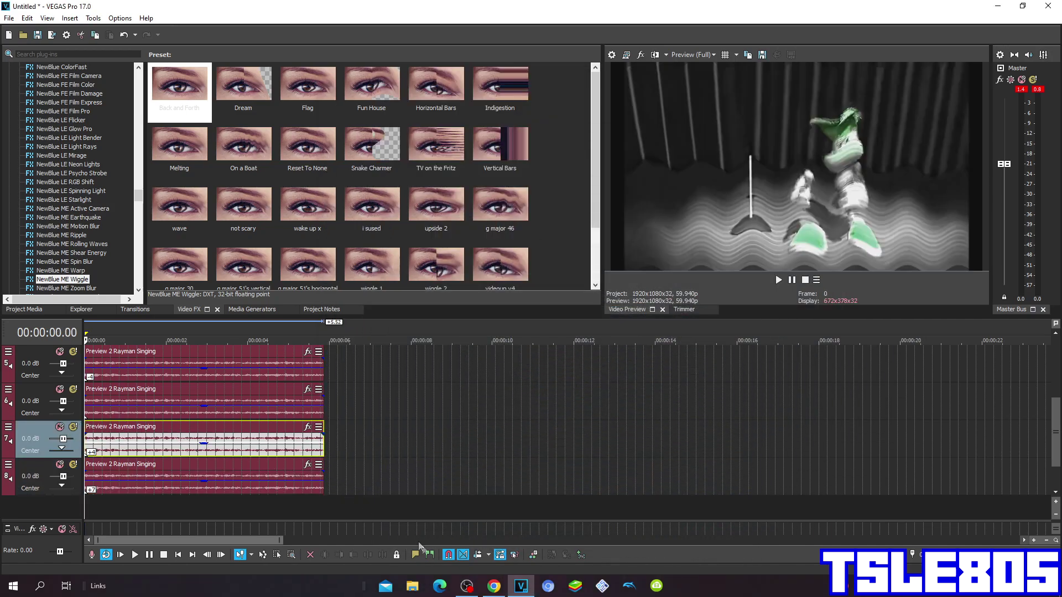
pyautogui.click(466, 587)
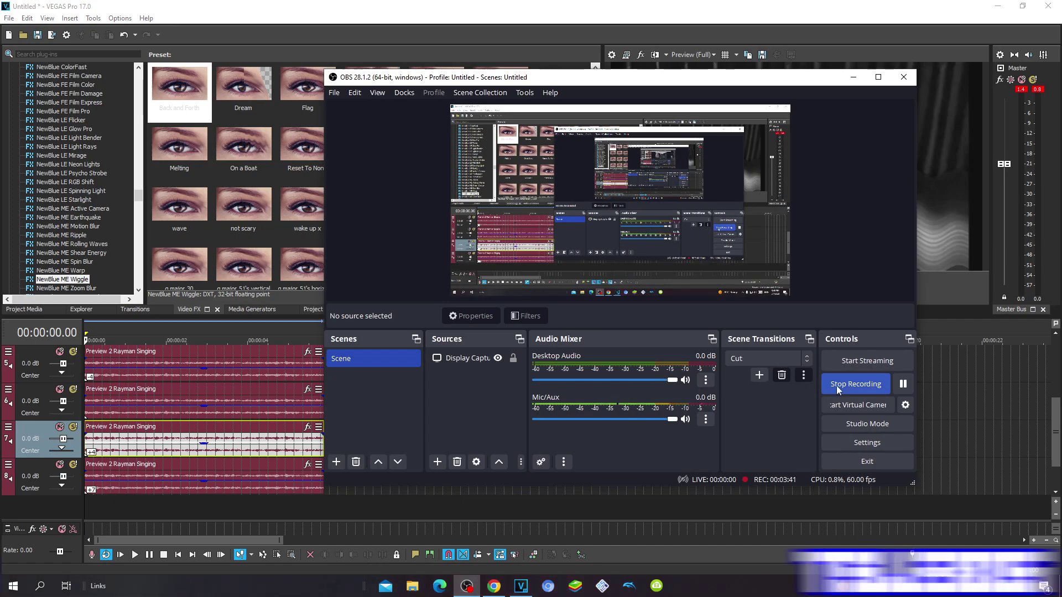